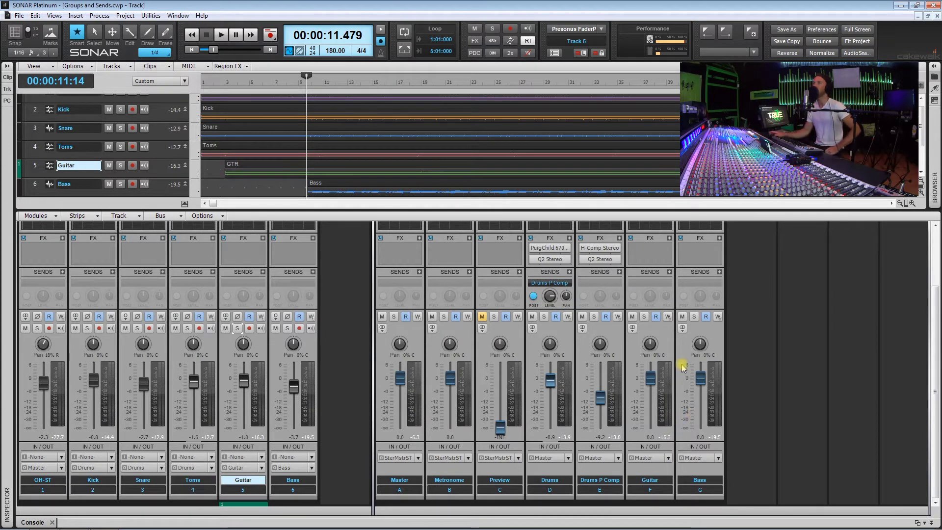
# - Insert four new stereo buses after the Bass bus in the console
pyautogui.rightClick(749, 286)
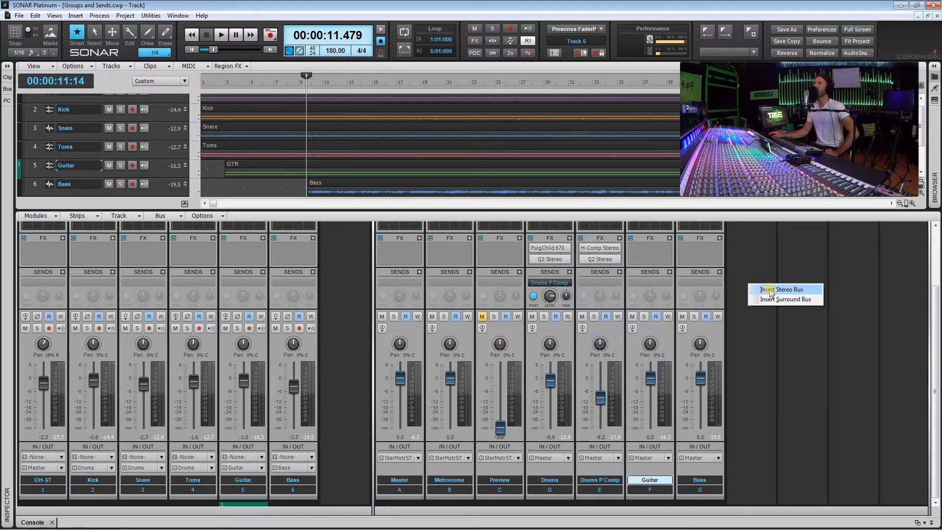
pyautogui.click(769, 290)
pyautogui.rightClick(790, 290)
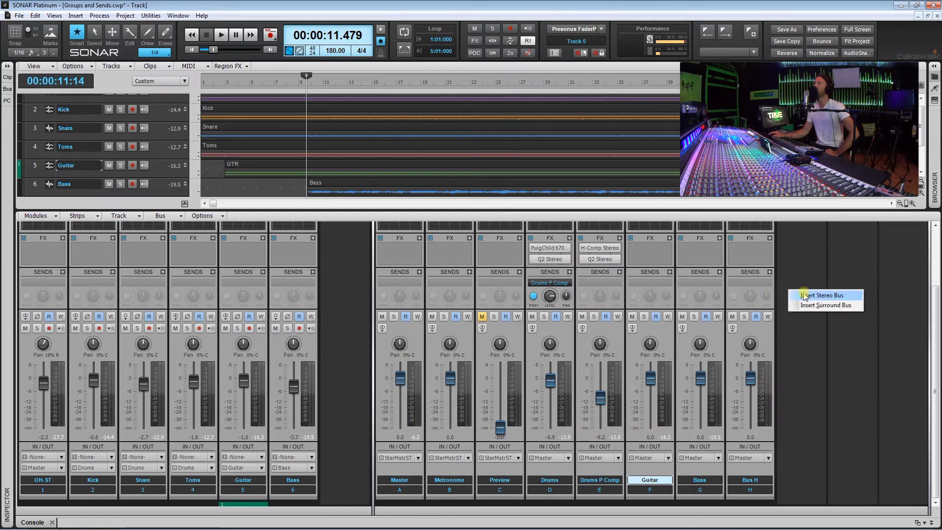
pyautogui.click(807, 295)
pyautogui.rightClick(838, 291)
pyautogui.click(850, 296)
pyautogui.rightClick(891, 296)
pyautogui.click(892, 300)
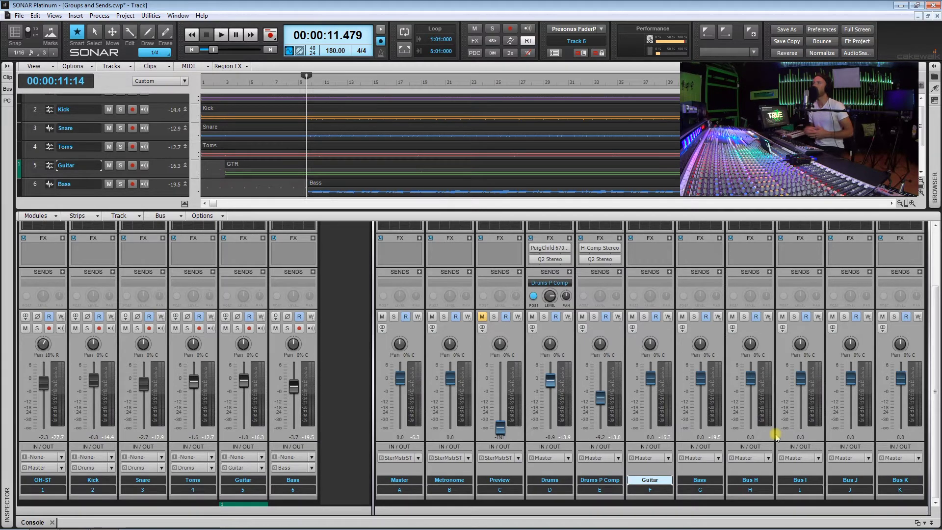
# - Rename the four new buses H to K as ER, Reverb, Drum Room and Delay
pyautogui.doubleClick(764, 480)
pyautogui.write('ER')
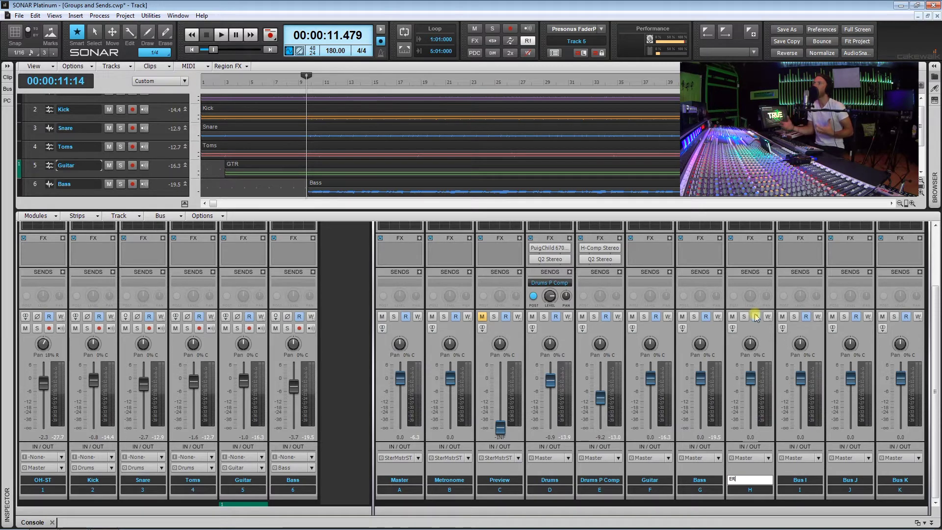
pyautogui.doubleClick(806, 481)
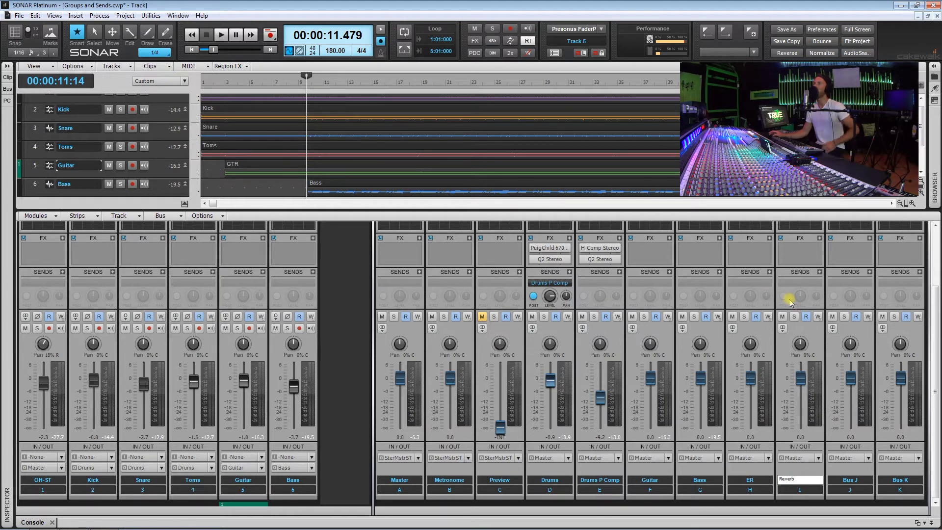
pyautogui.press('Tab')
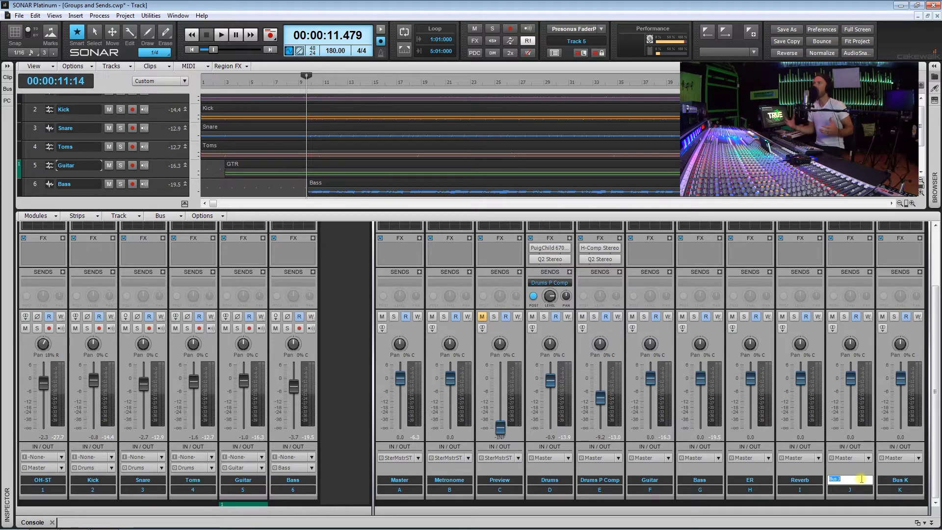
pyautogui.write('Drum Room')
pyautogui.doubleClick(904, 478)
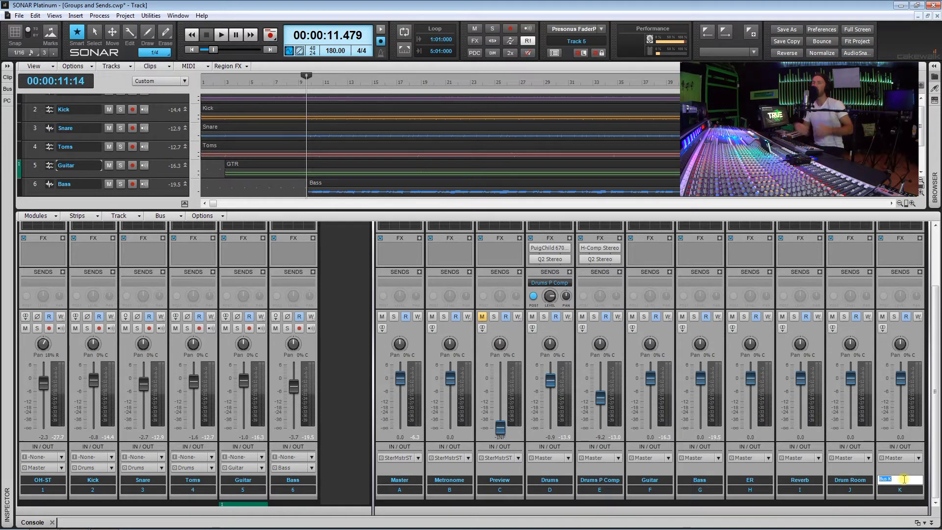
pyautogui.write('Delay')
pyautogui.press('Return')
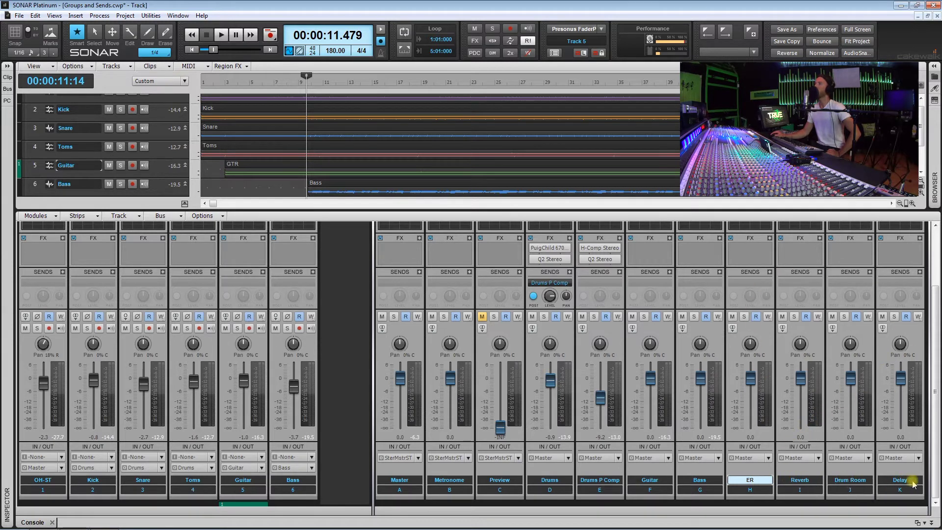
# - Insert the Sonitus:fx Reverb effect on the ER bus and place its window over the middle of the console
pyautogui.rightClick(748, 254)
pyautogui.moveTo(775, 256)
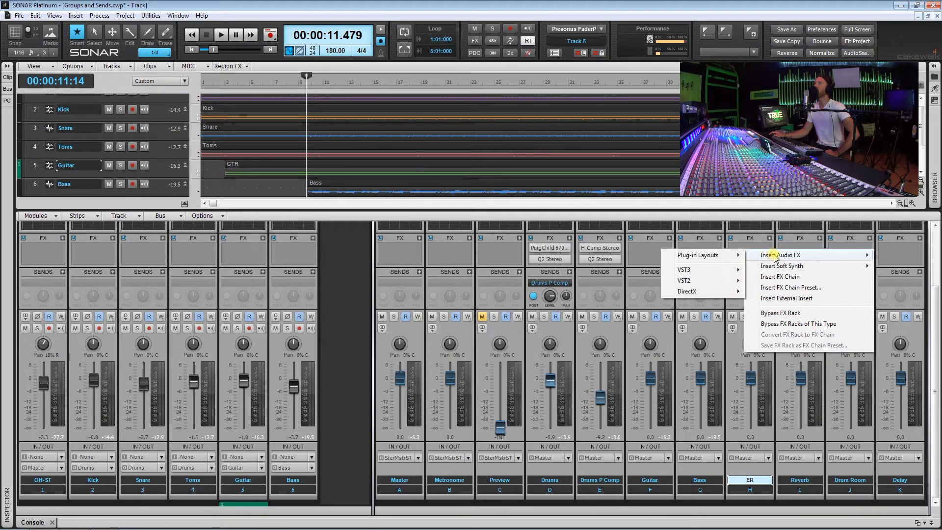
pyautogui.moveTo(711, 291)
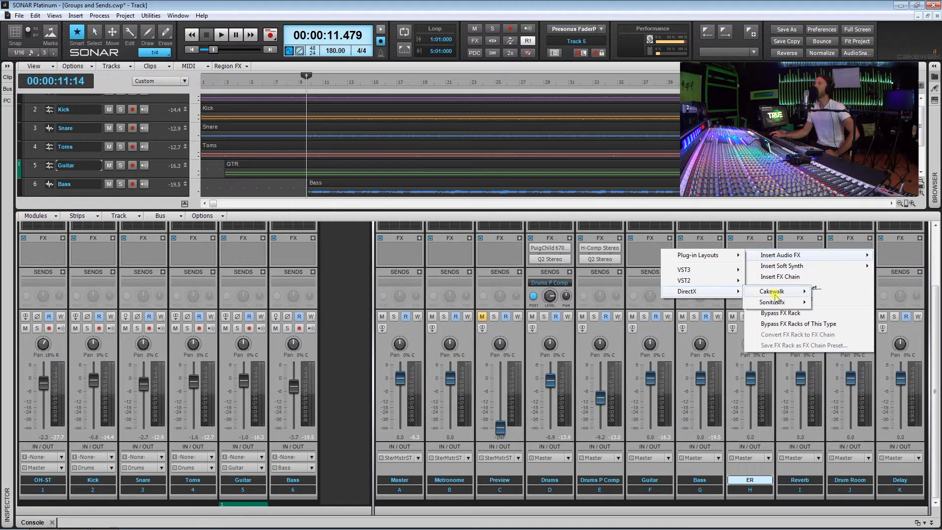
pyautogui.press('Escape')
pyautogui.press('Escape')
pyautogui.press('Escape')
pyautogui.moveTo(775, 301)
pyautogui.click(833, 379)
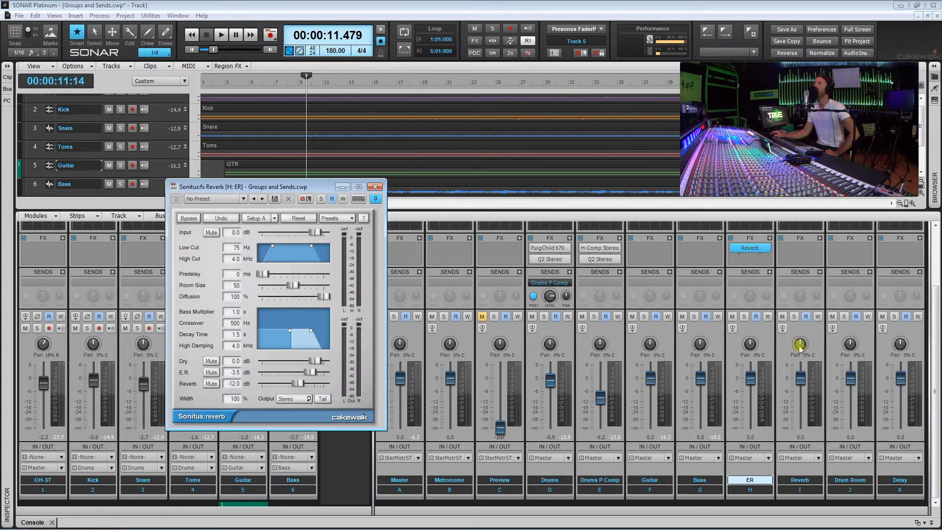
pyautogui.moveTo(312, 202); pyautogui.dragTo(499, 231)
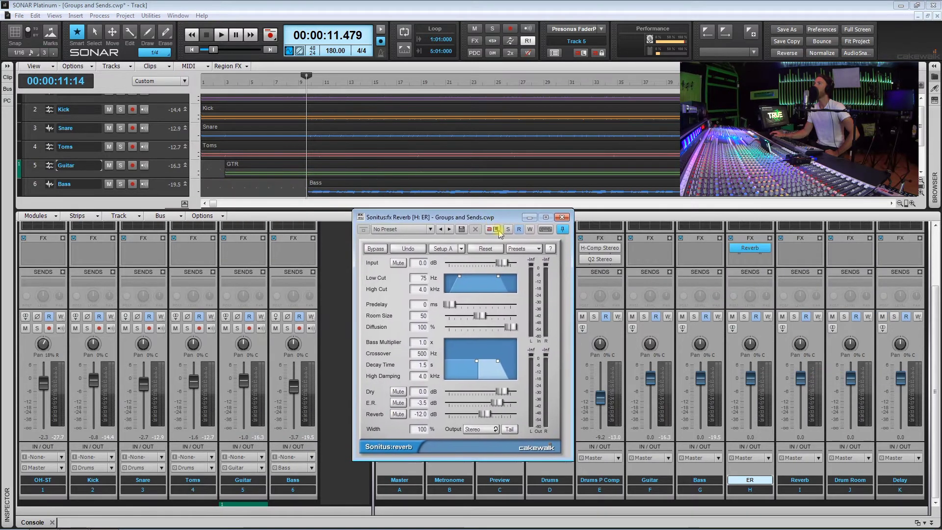
# - Set the ER bus reverb's Dry and Reverb levels to -Inf and High Cut to 0.5 kHz, and raise its Width
pyautogui.moveTo(484, 415); pyautogui.dragTo(448, 391)
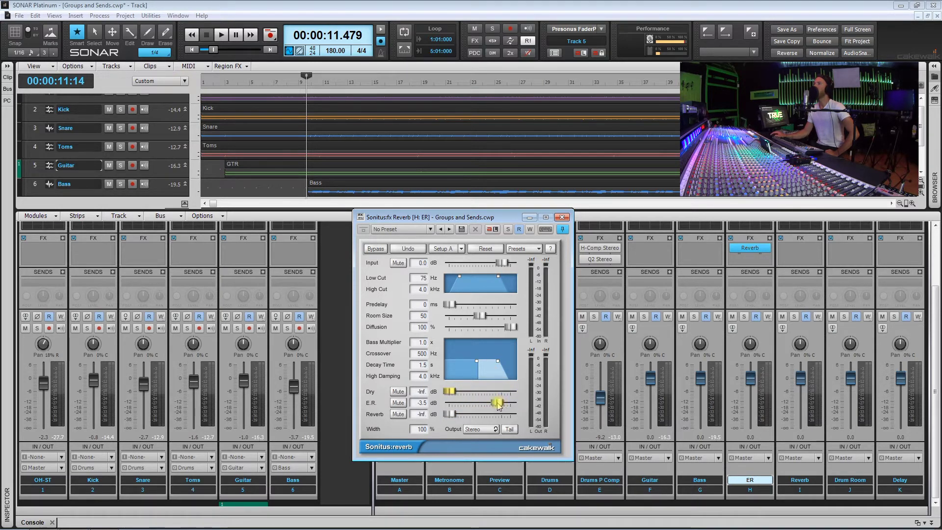
pyautogui.moveTo(498, 278); pyautogui.dragTo(473, 280)
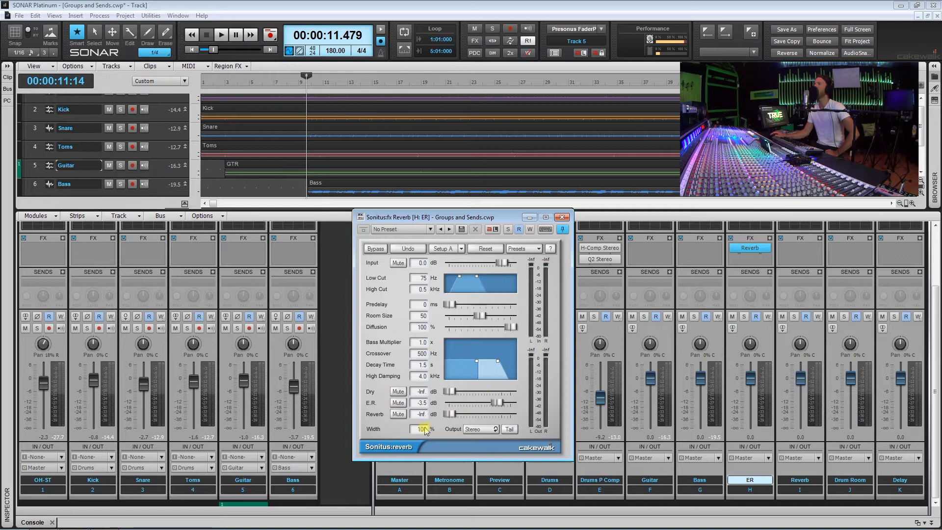
pyautogui.moveTo(425, 430); pyautogui.dragTo(425, 408)
pyautogui.click(561, 217)
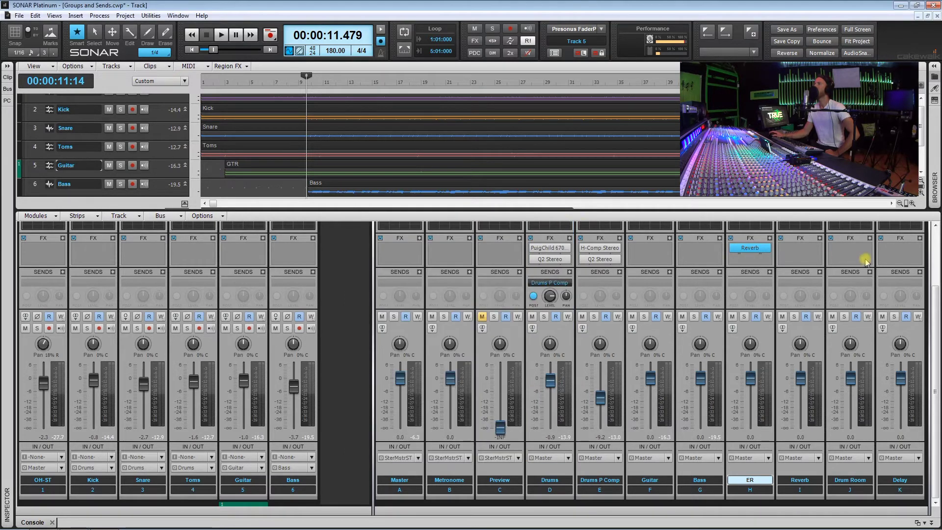
# - Insert the Sonitus:fx Reverb effect on the Reverb bus
pyautogui.click(797, 255)
pyautogui.rightClick(797, 255)
pyautogui.moveTo(824, 259)
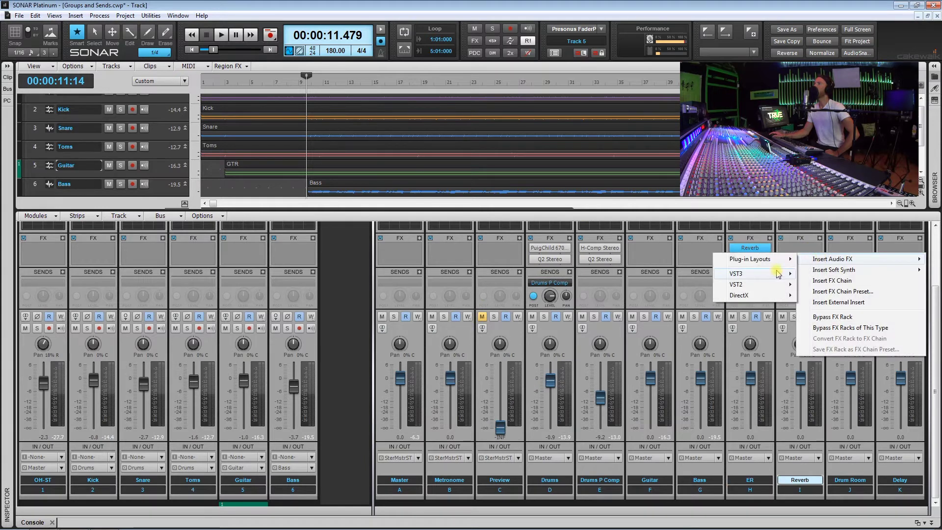
pyautogui.moveTo(754, 297)
pyautogui.moveTo(819, 308)
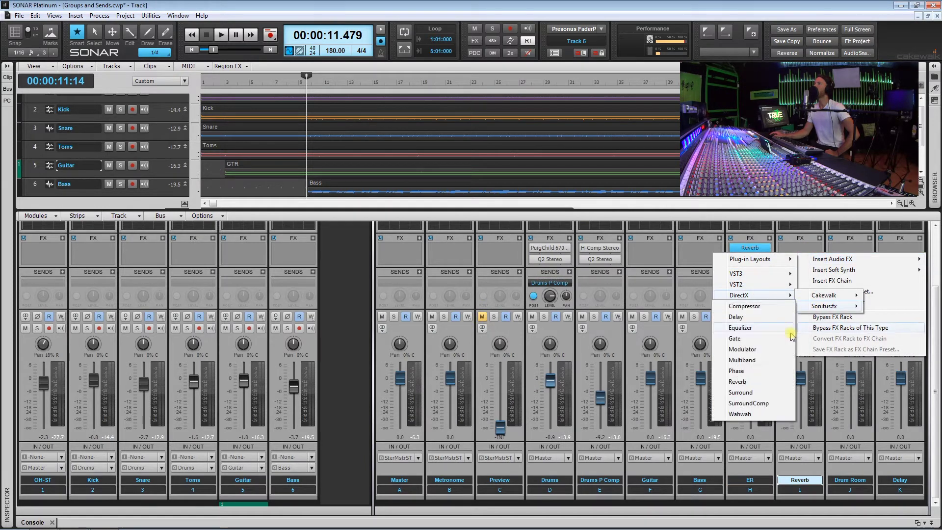
pyautogui.click(740, 380)
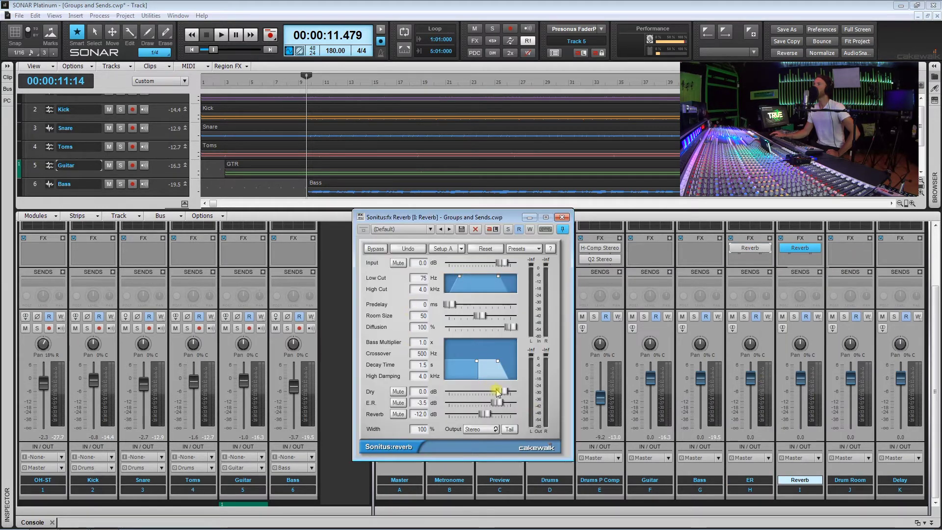
# - Set the Reverb bus effect's Dry and E.R. to -Inf, Reverb to -6.1 dB, High Cut to 0.5 kHz and Width to 122%
pyautogui.moveTo(500, 390); pyautogui.dragTo(470, 391)
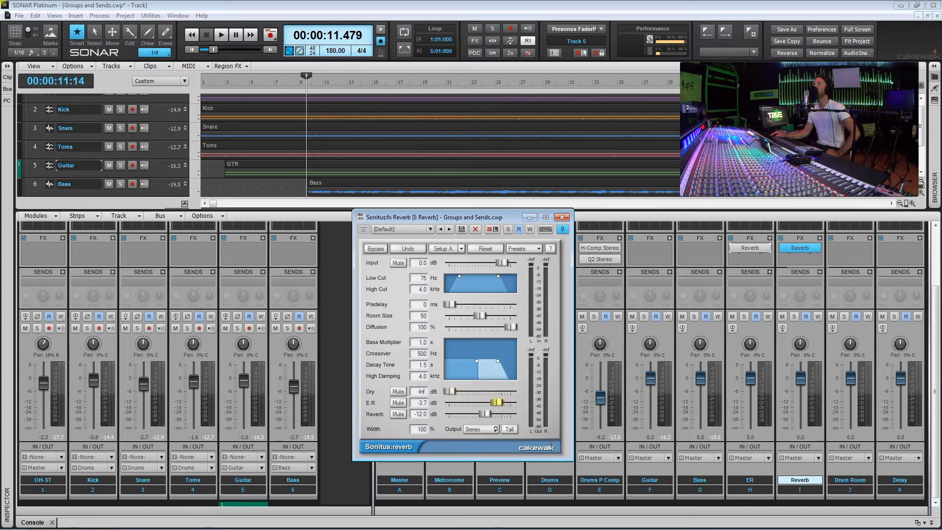
pyautogui.moveTo(486, 402)
pyautogui.mouseDown()
pyautogui.moveTo(458, 403)
pyautogui.moveTo(492, 413)
pyautogui.mouseUp()
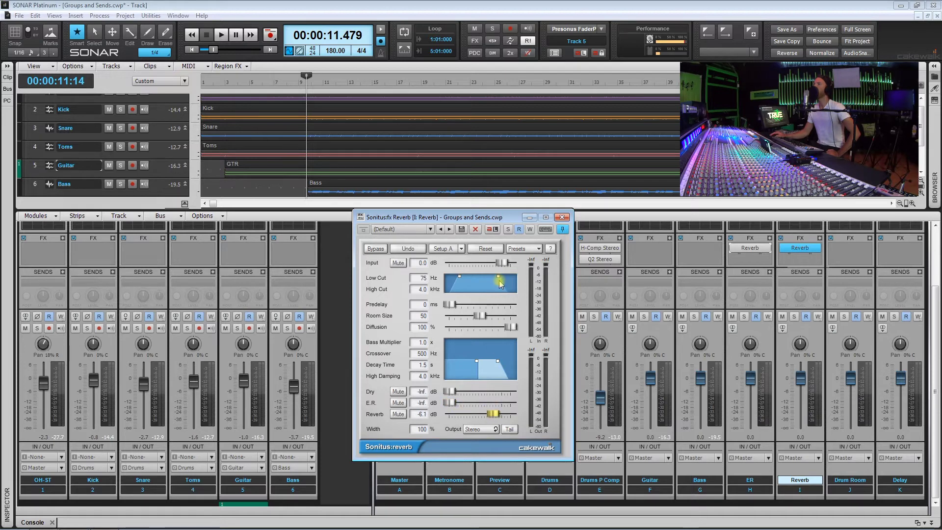
pyautogui.moveTo(498, 278); pyautogui.dragTo(474, 279)
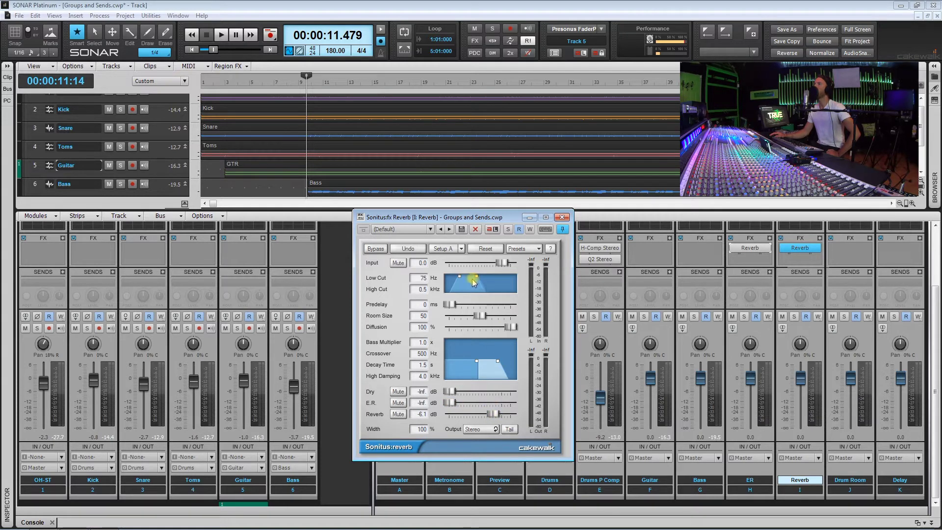
pyautogui.scroll(2, 424, 421)
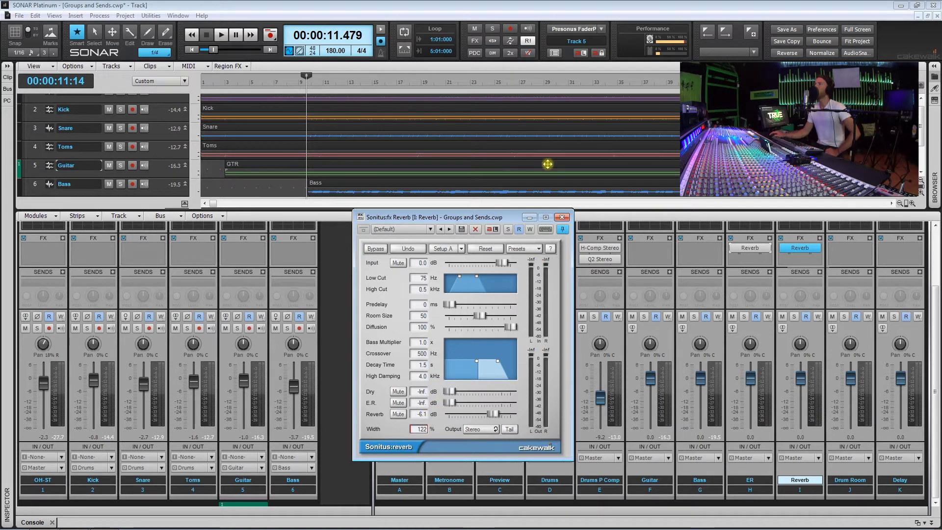
pyautogui.click(562, 219)
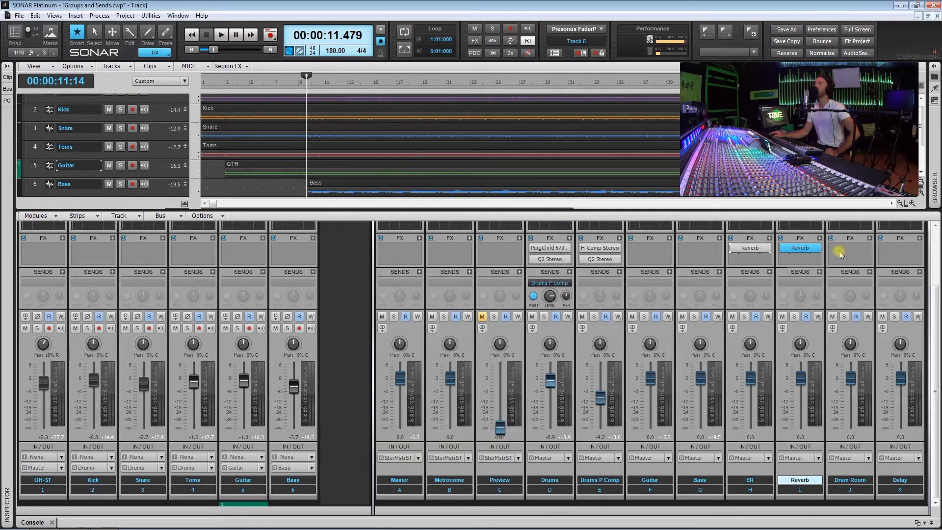
# - Load the FX chain preset Drum Room.fxc from the Arrow Trail folder onto the Drum Room bus
pyautogui.rightClick(841, 254)
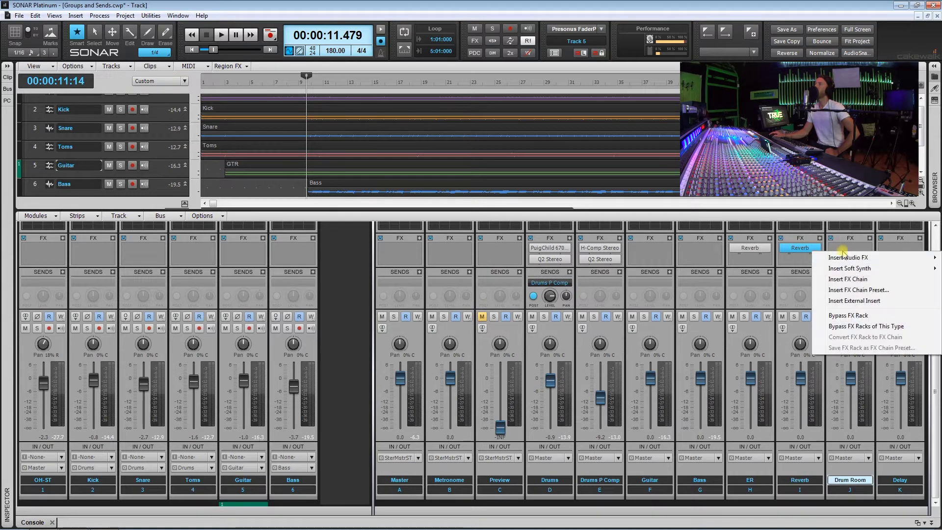
pyautogui.click(865, 290)
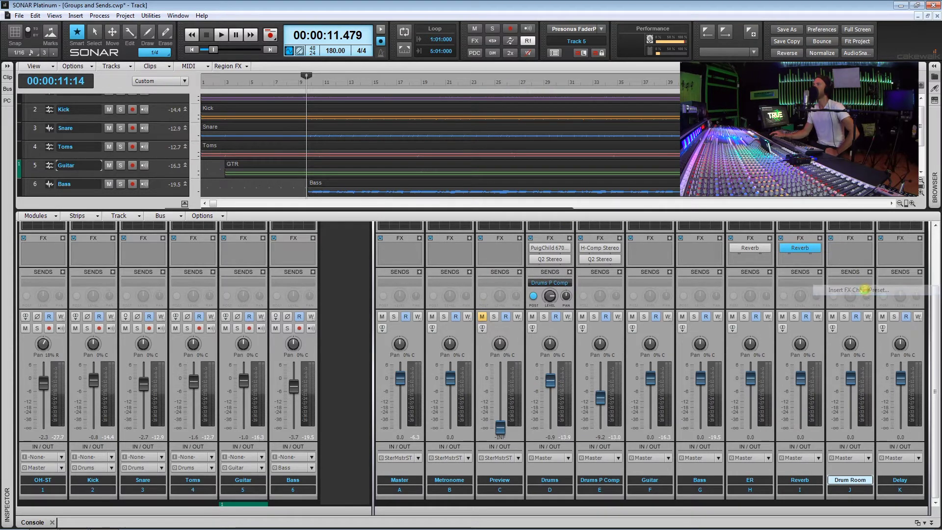
pyautogui.doubleClick(417, 190)
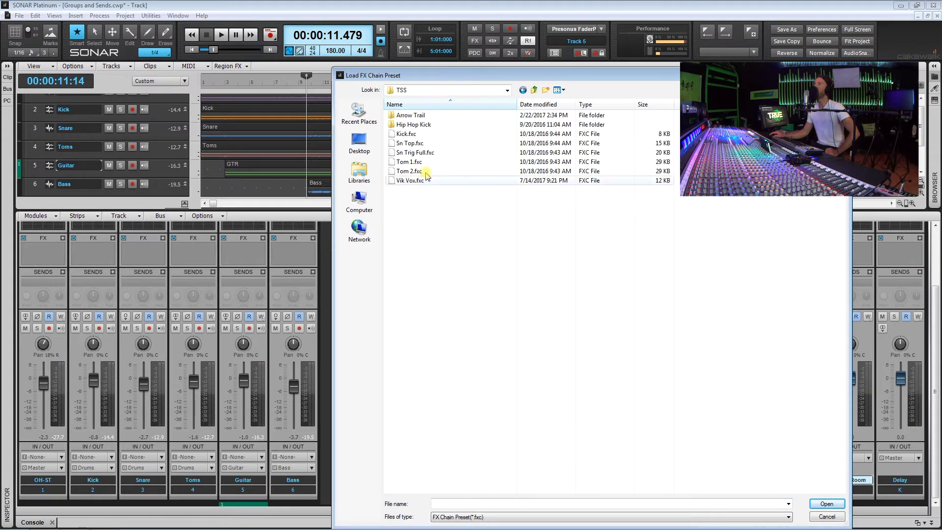
pyautogui.doubleClick(410, 115)
pyautogui.click(423, 116)
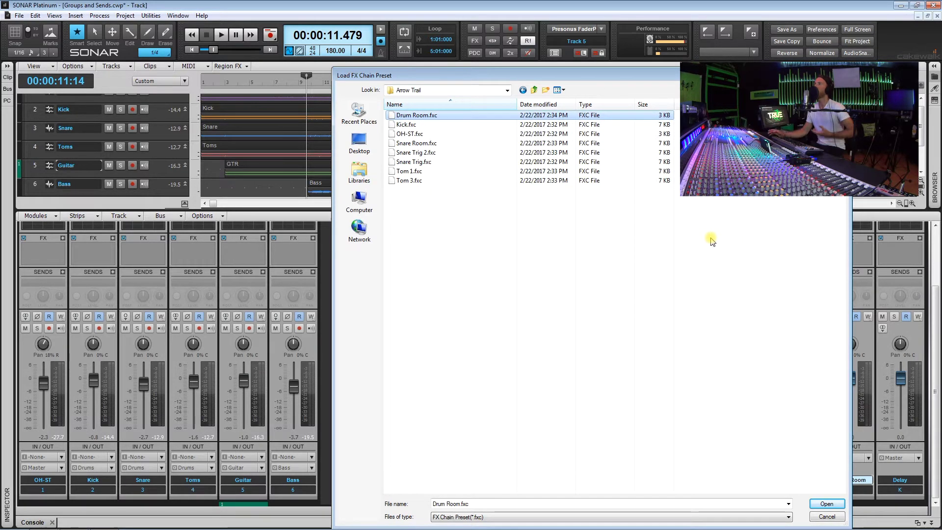
pyautogui.click(829, 504)
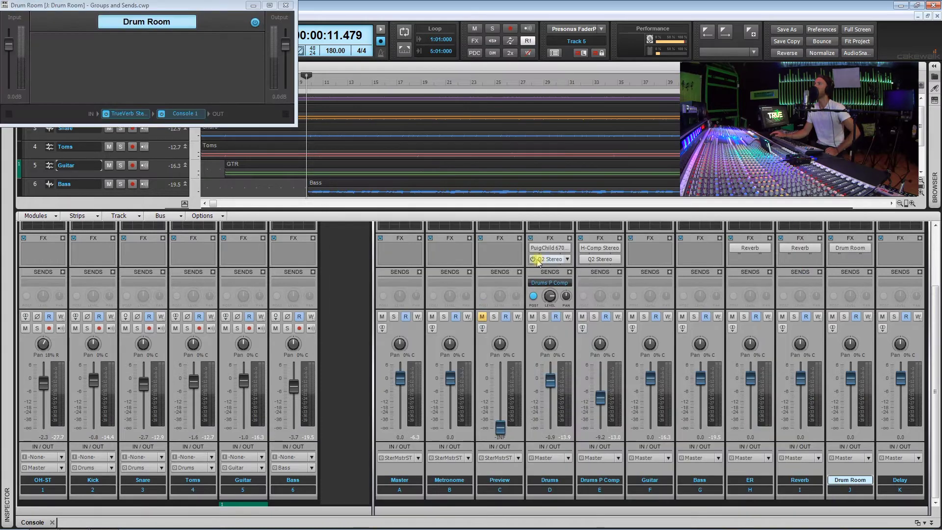
pyautogui.click(287, 6)
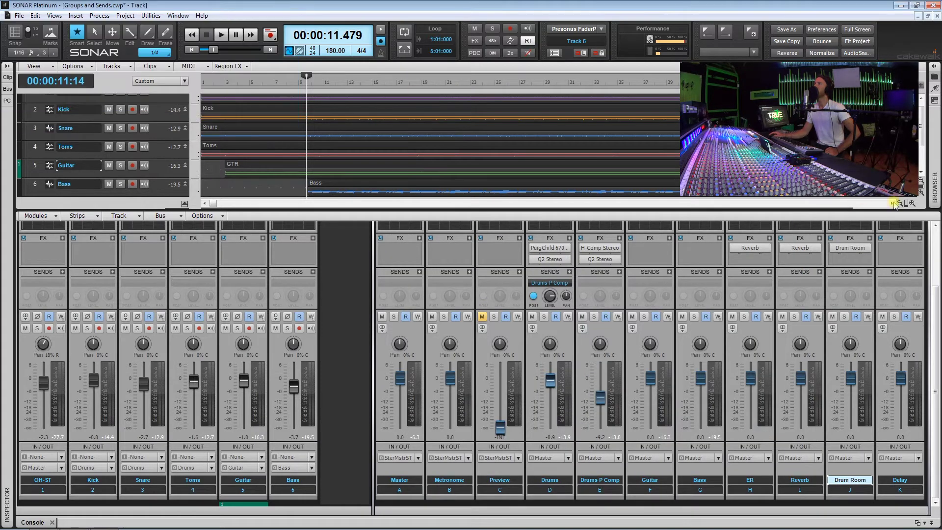
# - Examine the TrueVerb Stereo settings inside the Drum Room bus's FX chain
pyautogui.doubleClick(851, 246)
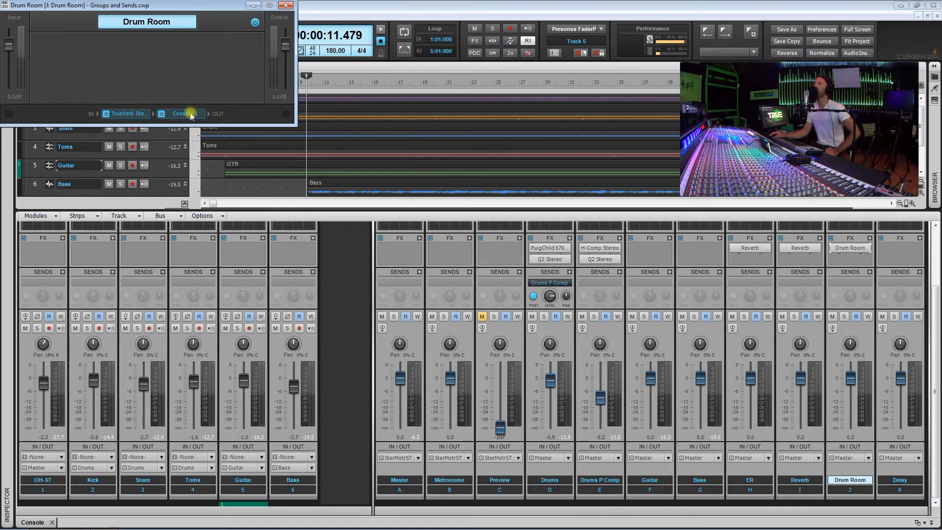
pyautogui.doubleClick(125, 113)
pyautogui.click(699, 221)
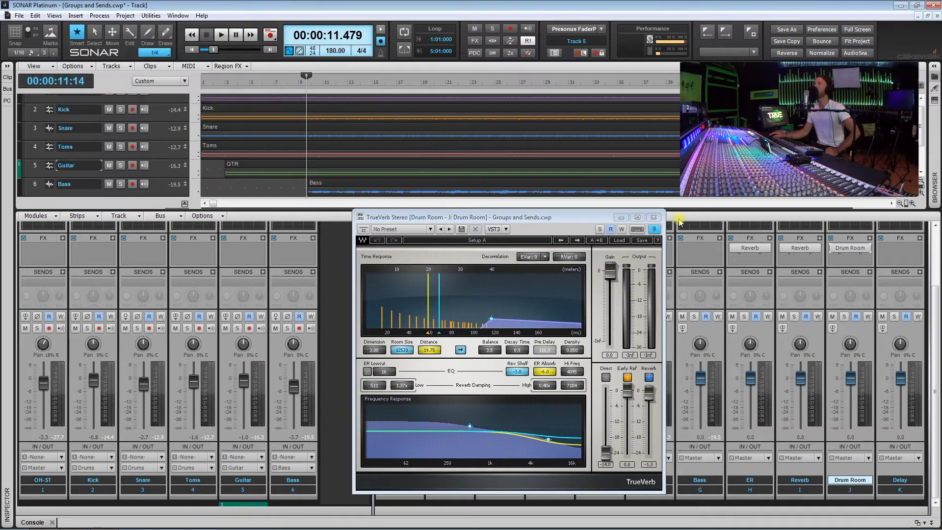
pyautogui.click(654, 217)
# - Insert the VST3 H-Delay Stereo effect on the Delay bus
pyautogui.click(889, 252)
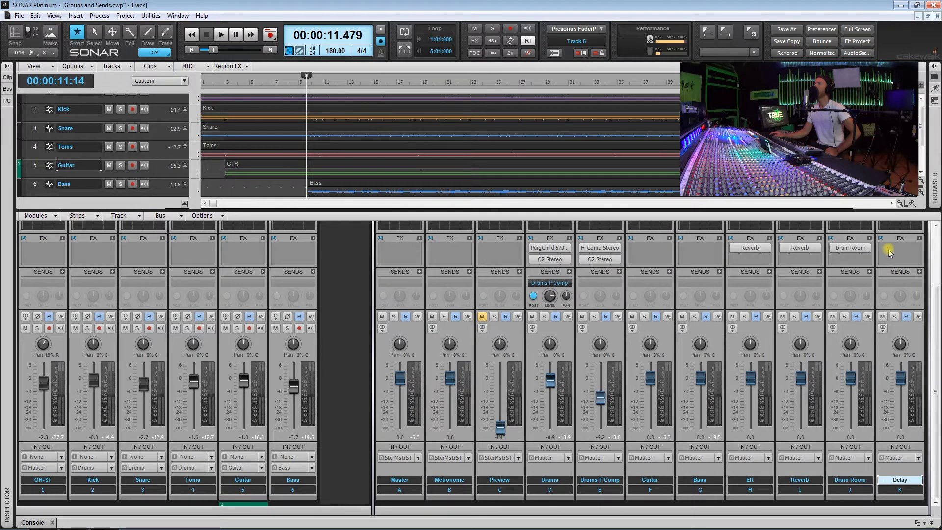
pyautogui.rightClick(889, 253)
pyautogui.moveTo(878, 255)
pyautogui.moveTo(765, 270)
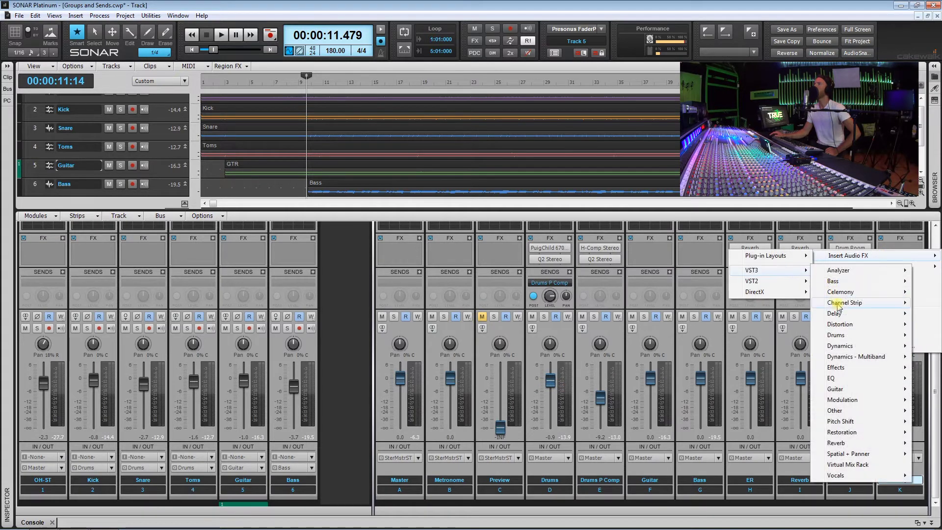
pyautogui.moveTo(834, 313)
pyautogui.click(758, 330)
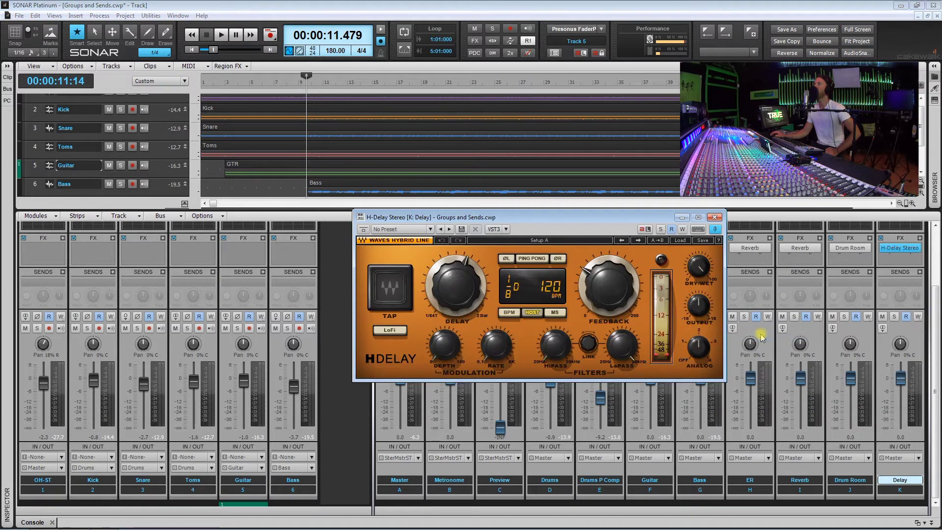
# - Enable Ping Pong and set the delay time to 1/4 in the Delay bus's H-Delay, and close the plug-in window
pyautogui.click(537, 260)
pyautogui.moveTo(467, 295); pyautogui.dragTo(466, 285)
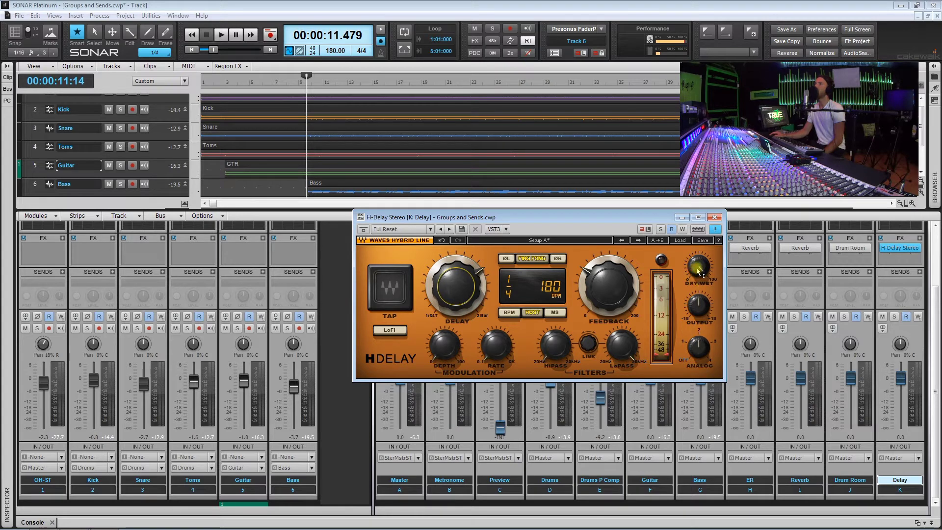
pyautogui.moveTo(698, 271)
pyautogui.moveTo(636, 349)
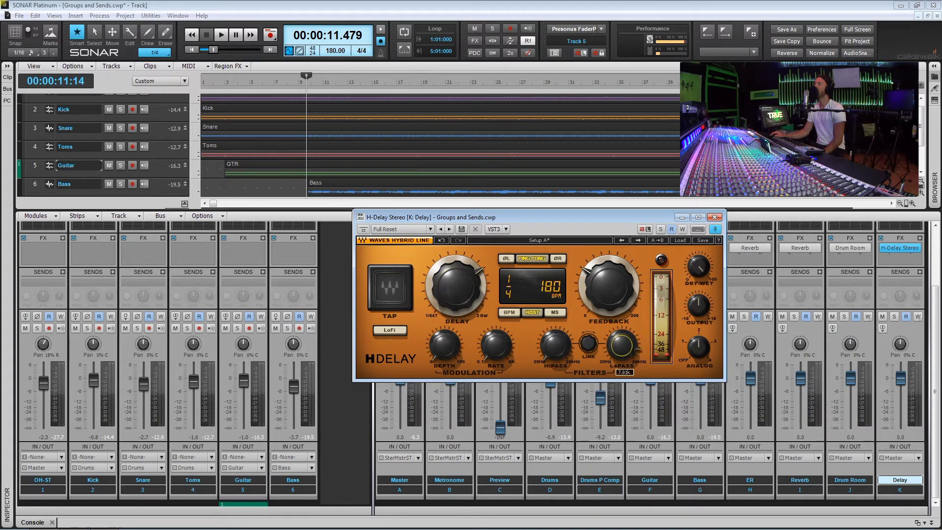
pyautogui.moveTo(555, 345)
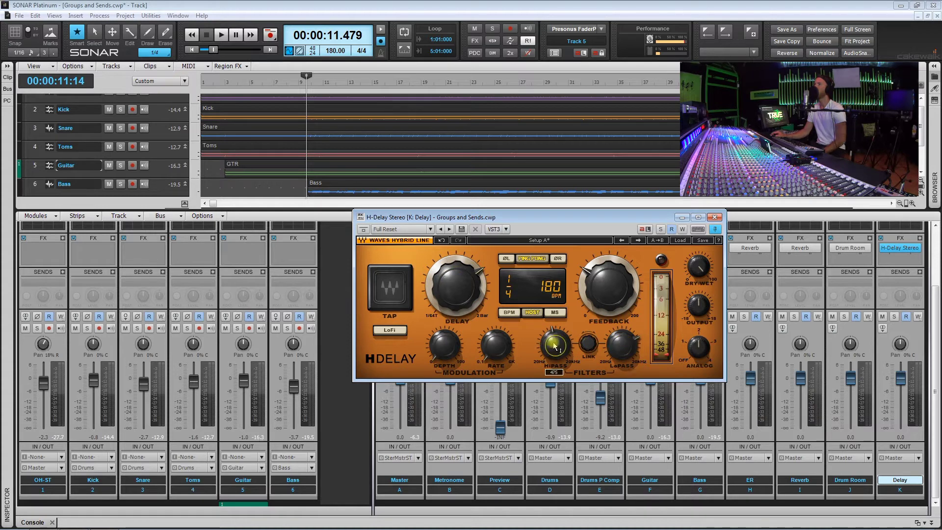
pyautogui.click(715, 218)
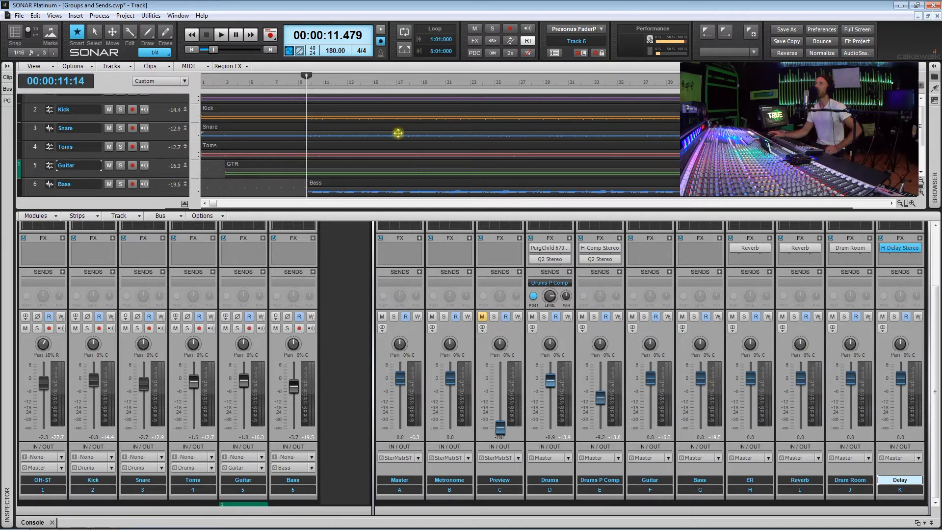
# - Solo the OH-ST, Kick, Snare and Toms tracks and listen to the drums alone
pyautogui.click(37, 328)
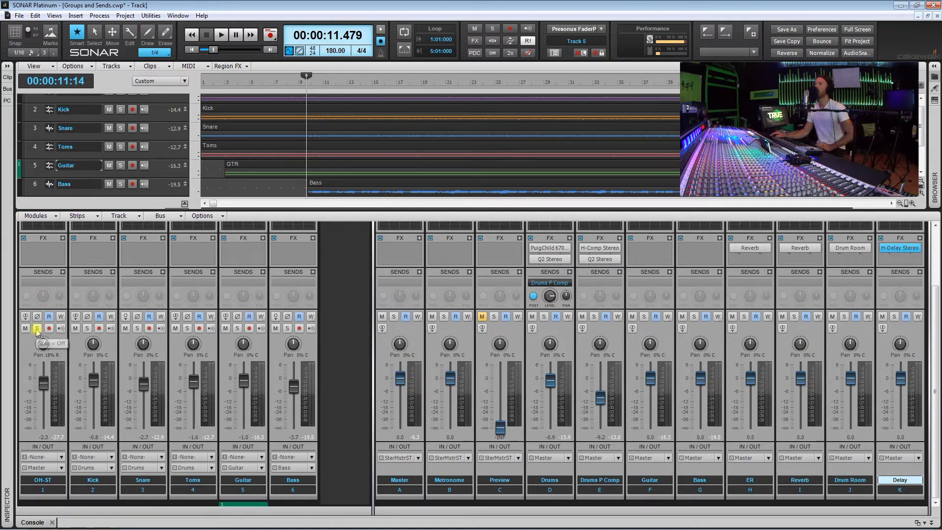
pyautogui.click(87, 328)
pyautogui.click(137, 328)
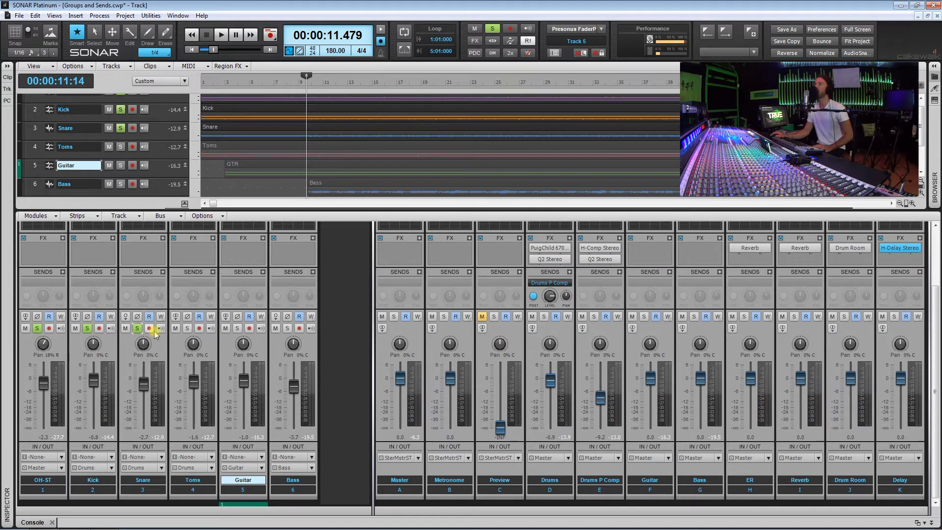
pyautogui.click(187, 328)
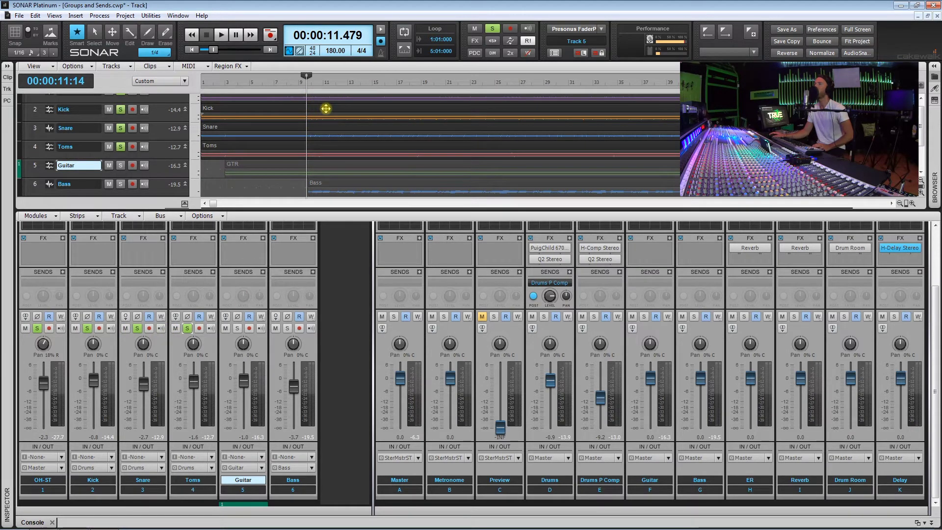
pyautogui.press('space')
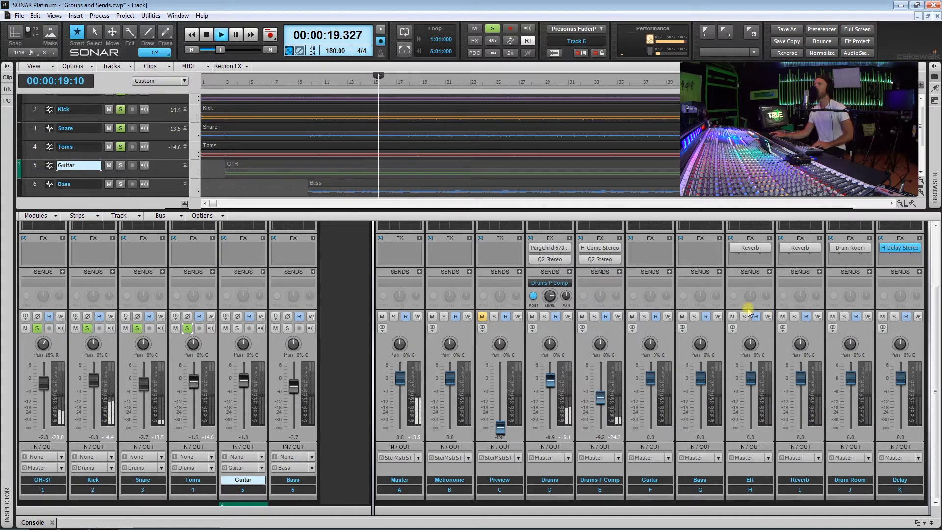
pyautogui.press('space')
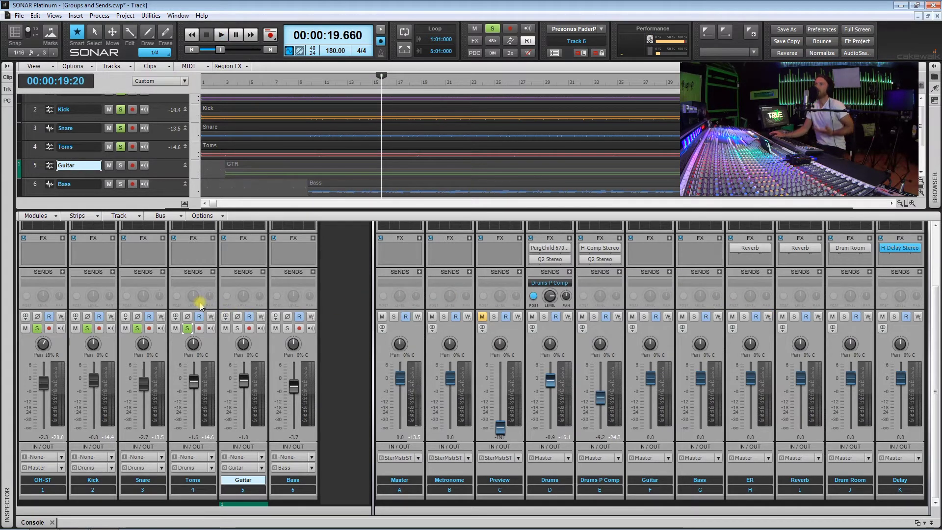
# - Add a Drum Room send to the OH-ST track and audition its send level on the soloed overheads
pyautogui.click(39, 286)
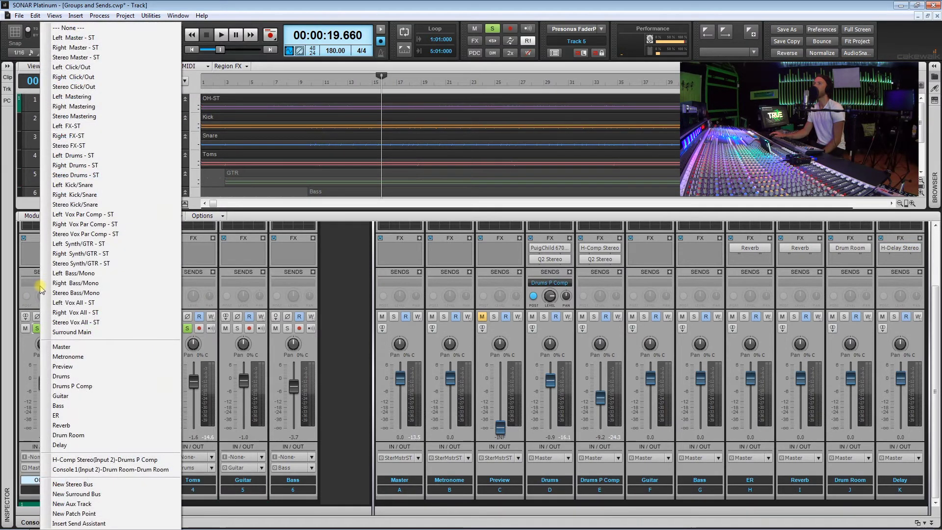
pyautogui.click(67, 435)
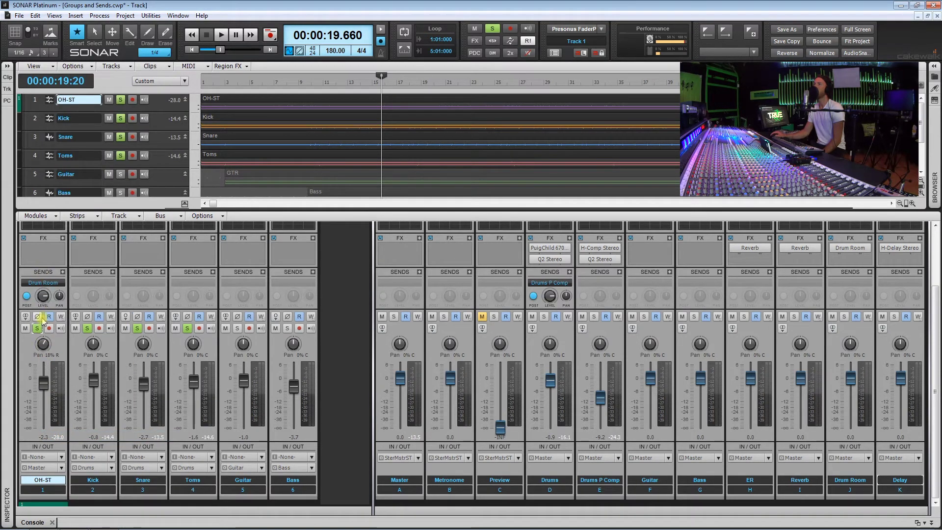
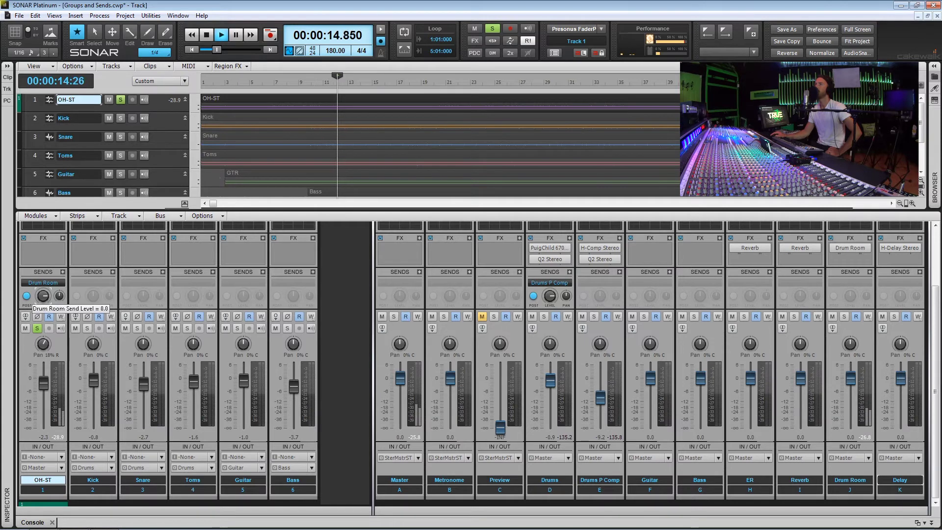
pyautogui.moveTo(43, 295)
pyautogui.mouseDown()
pyautogui.moveTo(44, 326)
pyautogui.moveTo(43, 296)
pyautogui.mouseUp()
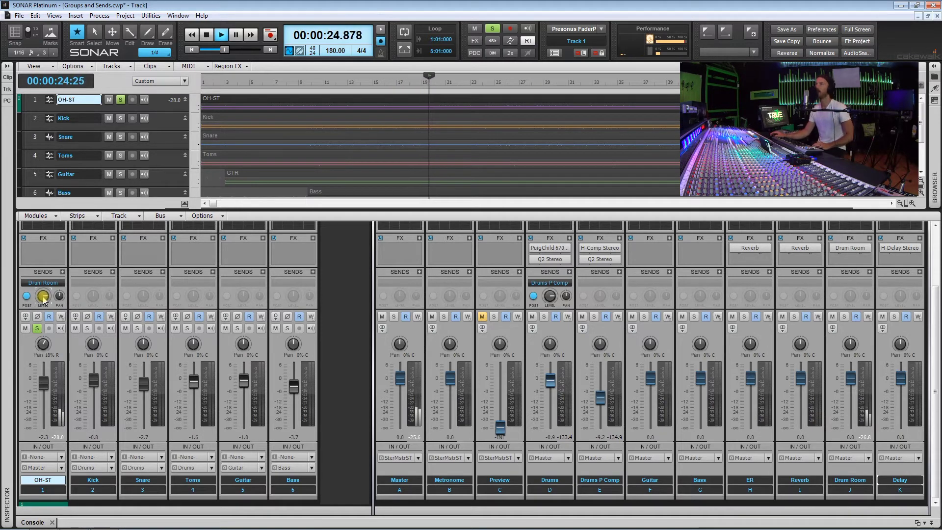
pyautogui.press('space')
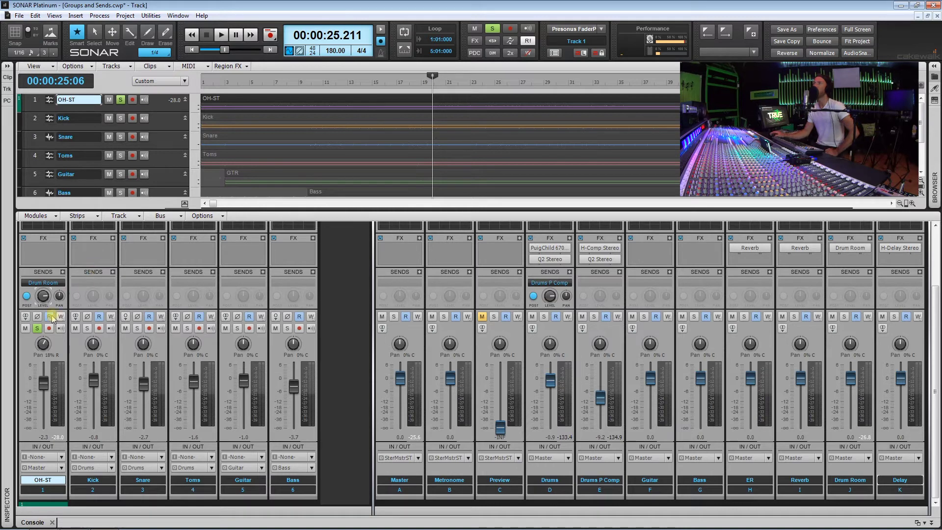
# - Replay from about 00:00:13, set the OH-ST track's Drum Room send level to about -4.9, and toggle the send to compare
pyautogui.click(326, 84)
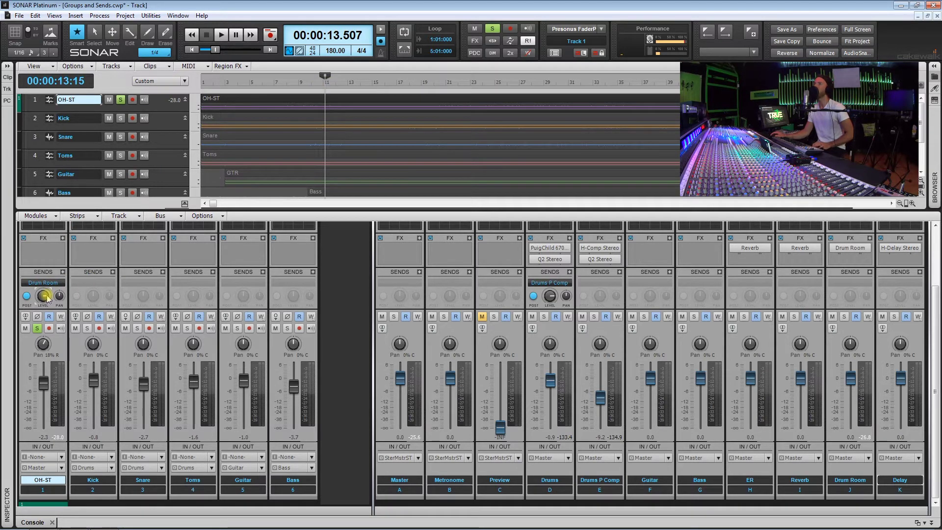
pyautogui.press('space')
pyautogui.moveTo(43, 295); pyautogui.dragTo(43, 287)
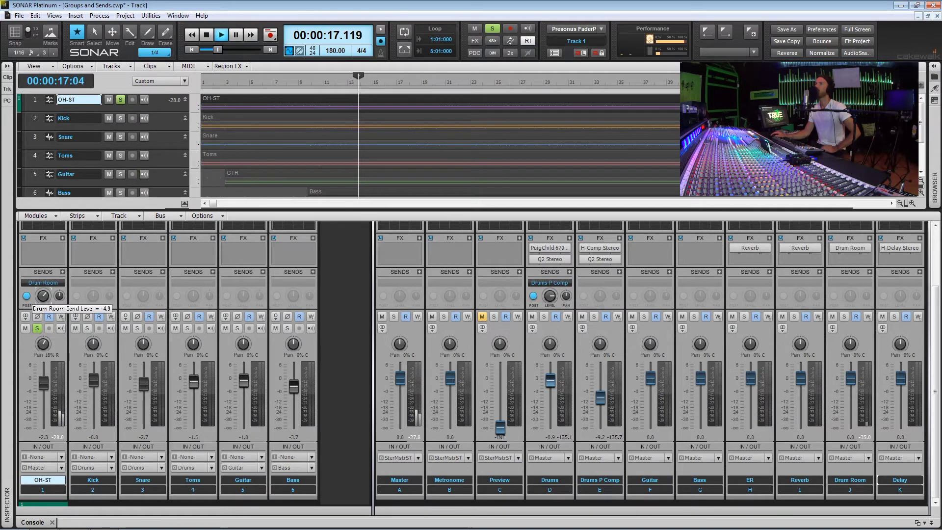
pyautogui.click(26, 285)
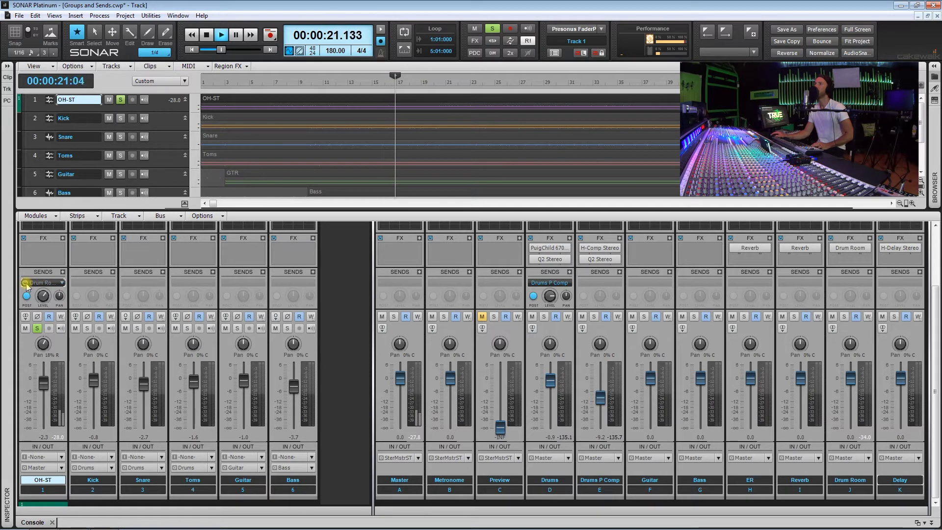
pyautogui.press('space')
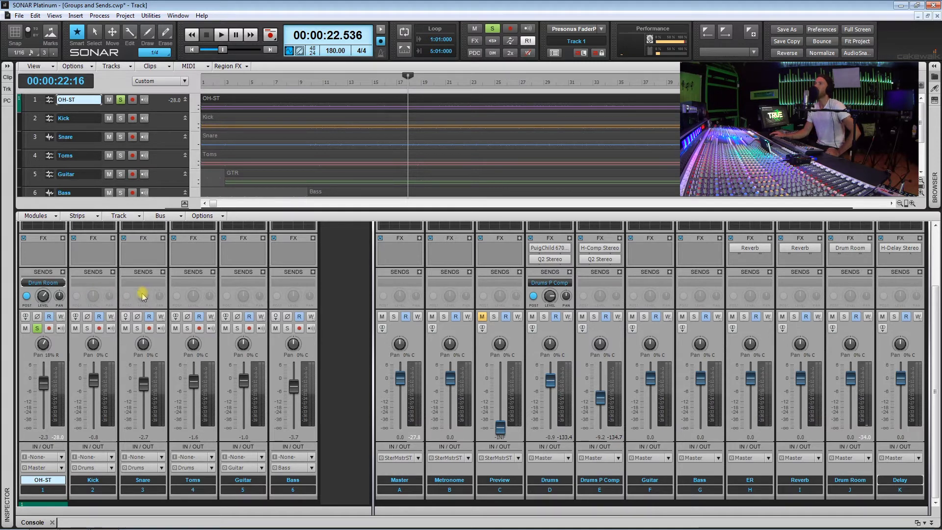
# - Add a Drum Room send to the Kick track and solo Kick in place of OH-ST
pyautogui.click(92, 283)
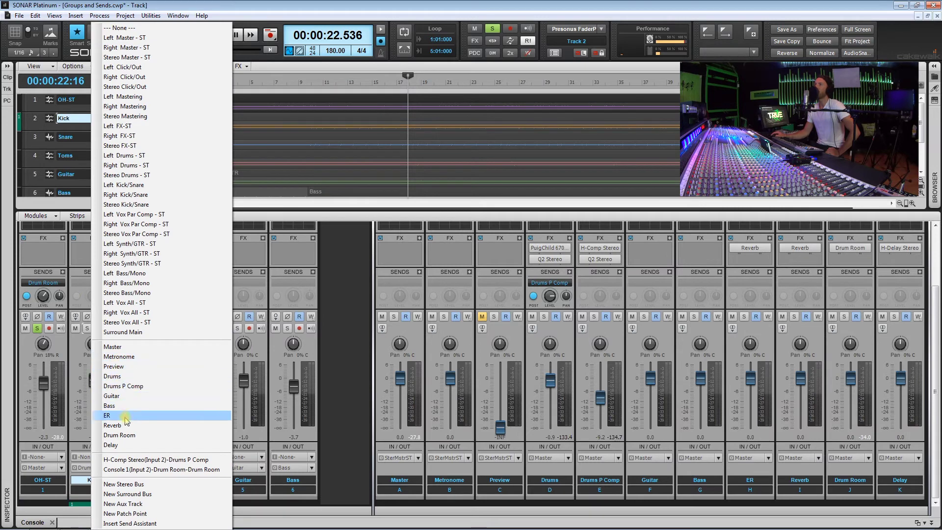
pyautogui.click(120, 435)
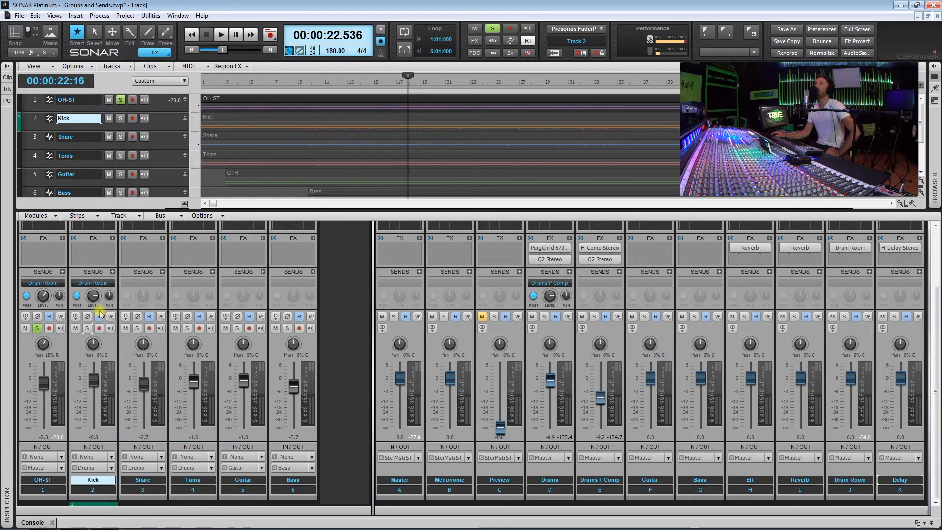
pyautogui.moveTo(93, 296)
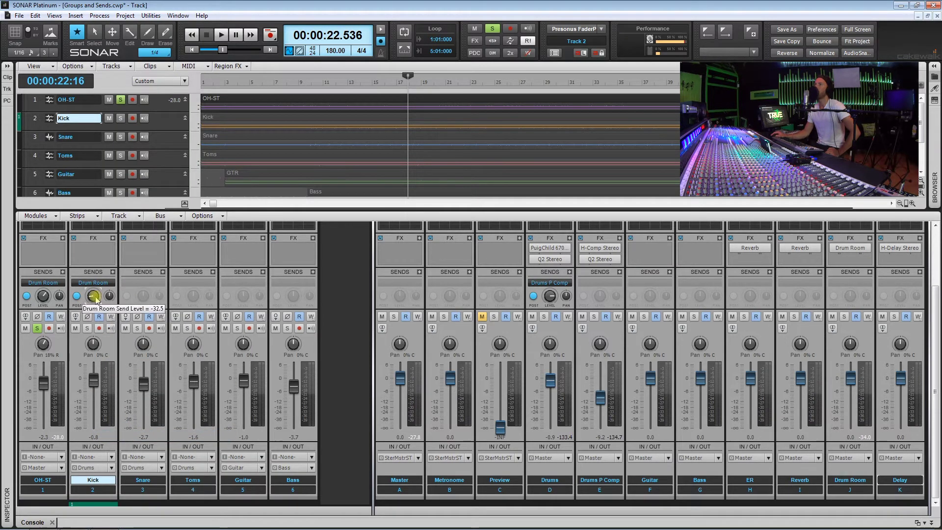
pyautogui.click(36, 328)
pyautogui.click(86, 328)
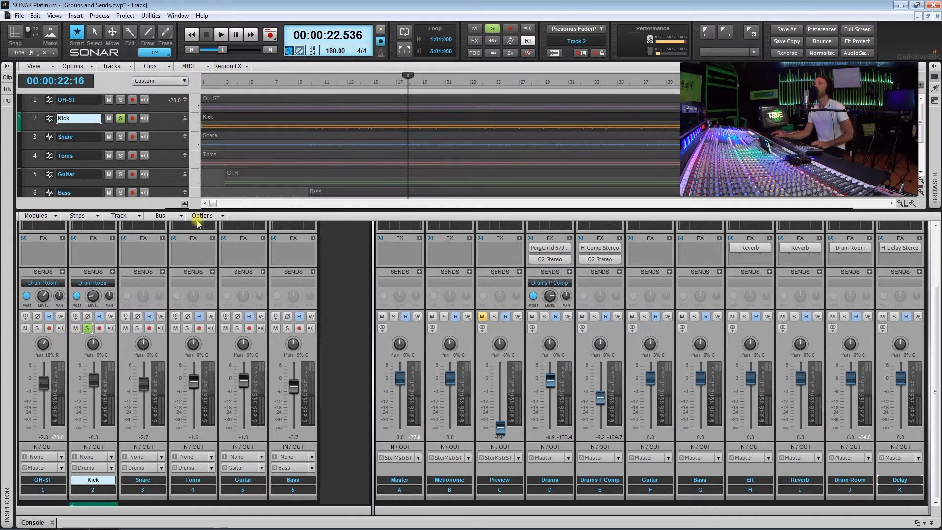
# - Adjust the Kick track's Drum Room send level by ear while playing from about 00:00:13
pyautogui.click(323, 84)
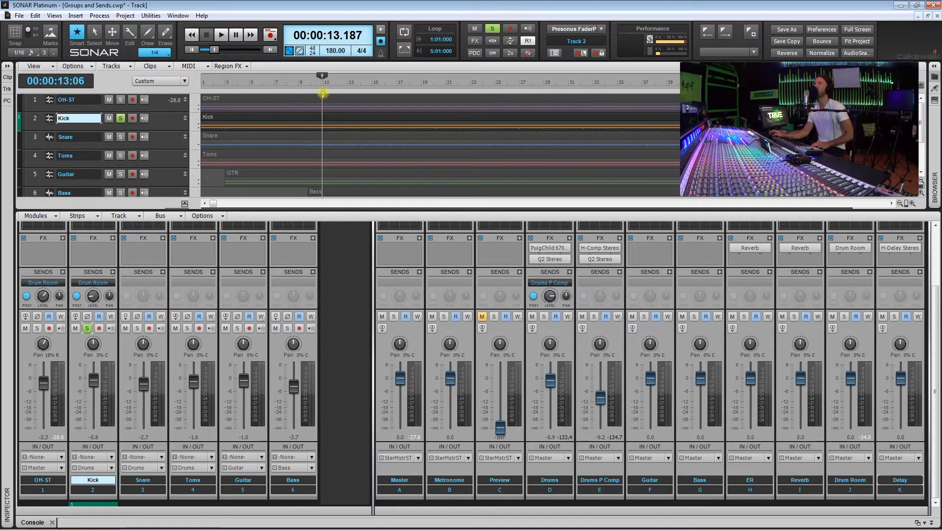
pyautogui.press('space')
pyautogui.moveTo(93, 295)
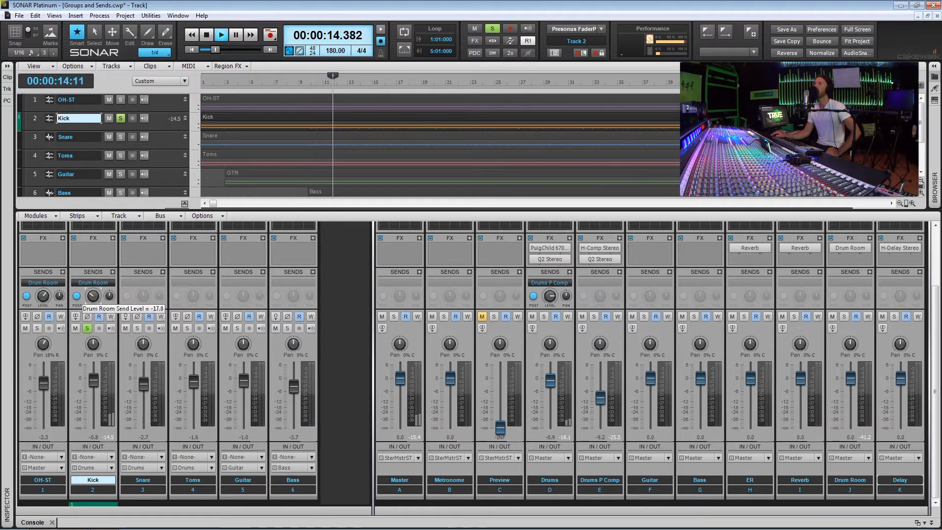
pyautogui.moveTo(93, 296); pyautogui.dragTo(92, 308)
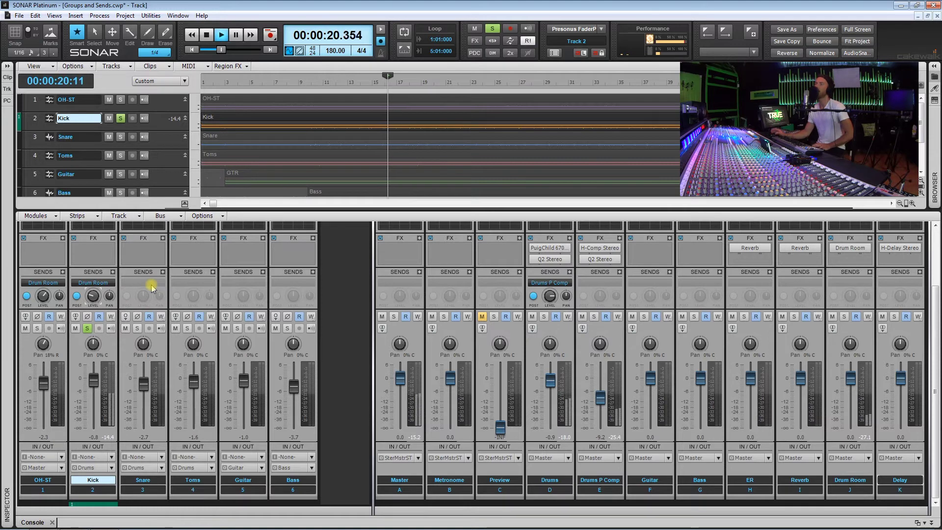
pyautogui.press('space')
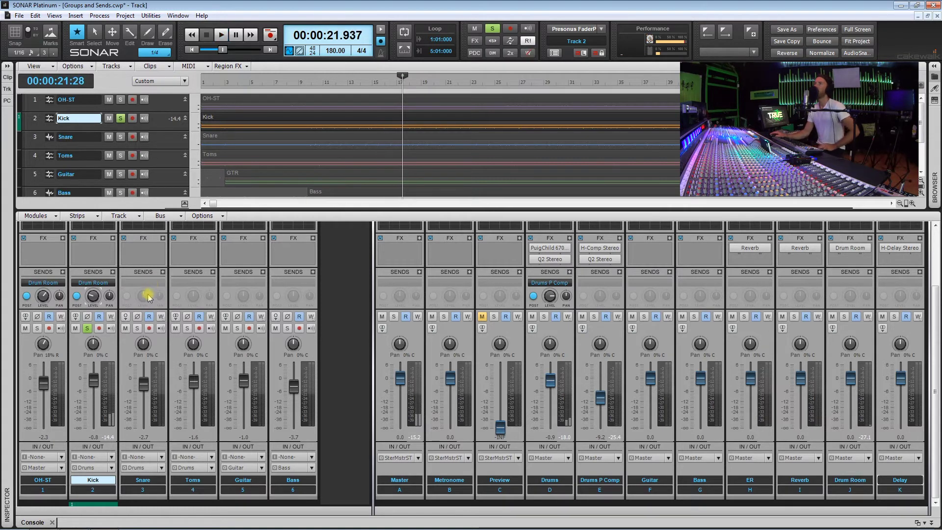
# - Solo the Snare track in place of Kick and give it a Drum Room send
pyautogui.click(138, 328)
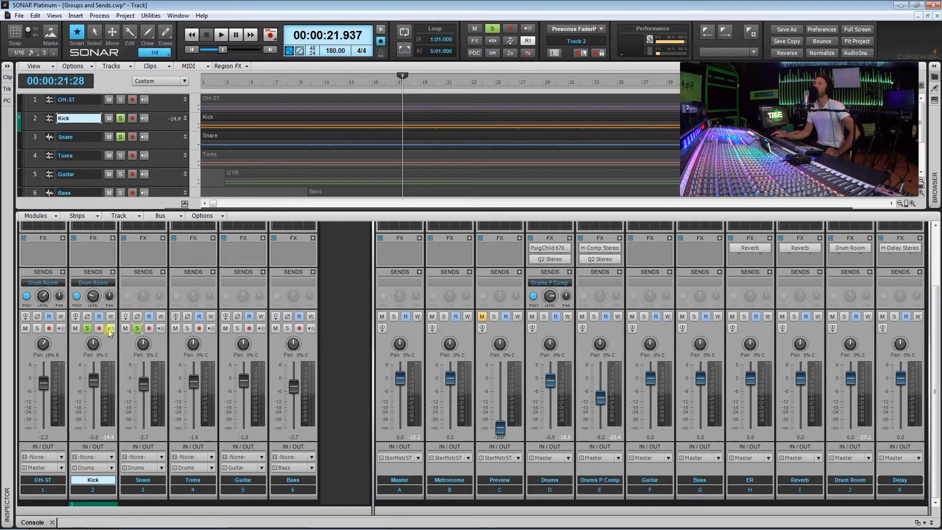
pyautogui.click(139, 283)
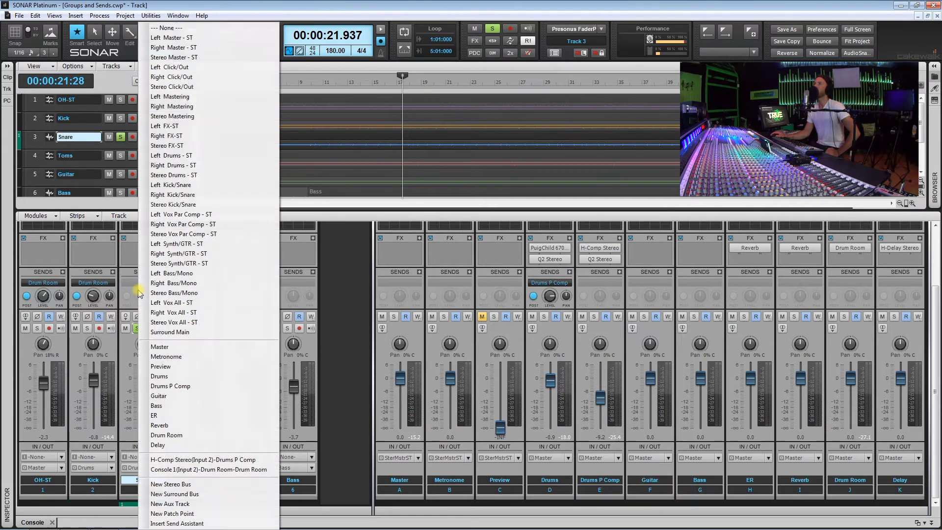
pyautogui.click(174, 435)
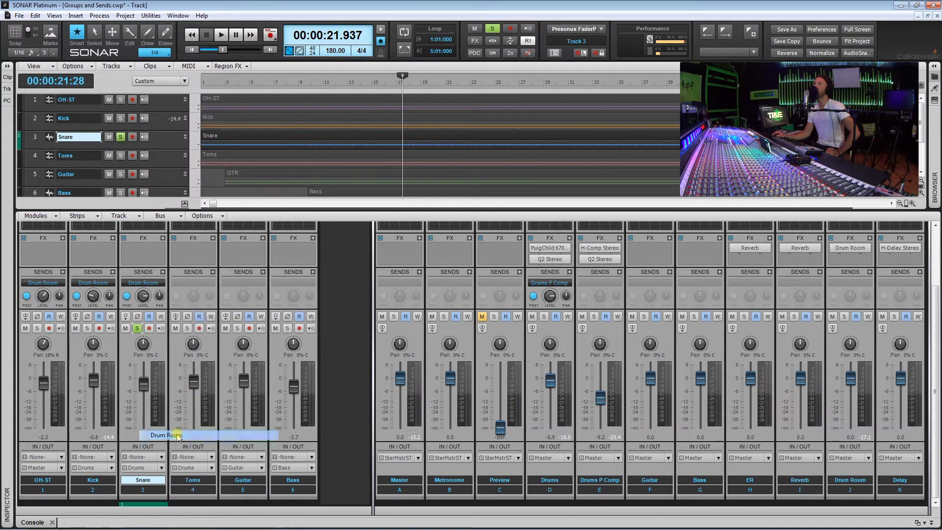
# - During playback, drop the Snare track's Drum Room send level to -INF and raise it by ear
pyautogui.press('space')
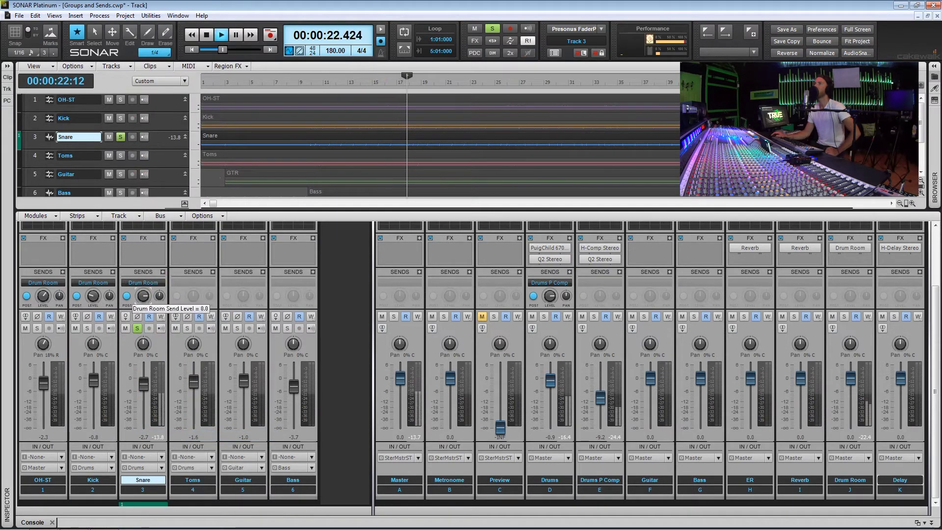
pyautogui.doubleClick(143, 296)
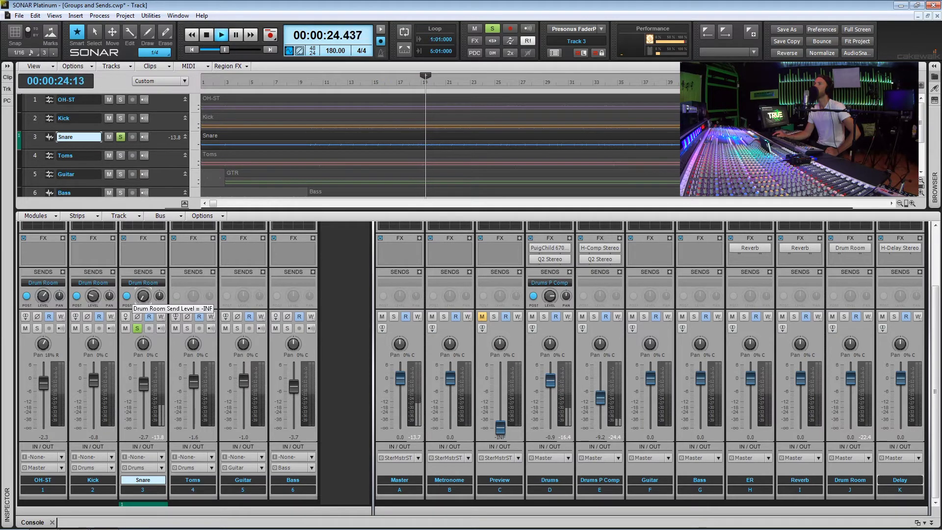
pyautogui.moveTo(142, 296); pyautogui.dragTo(142, 290)
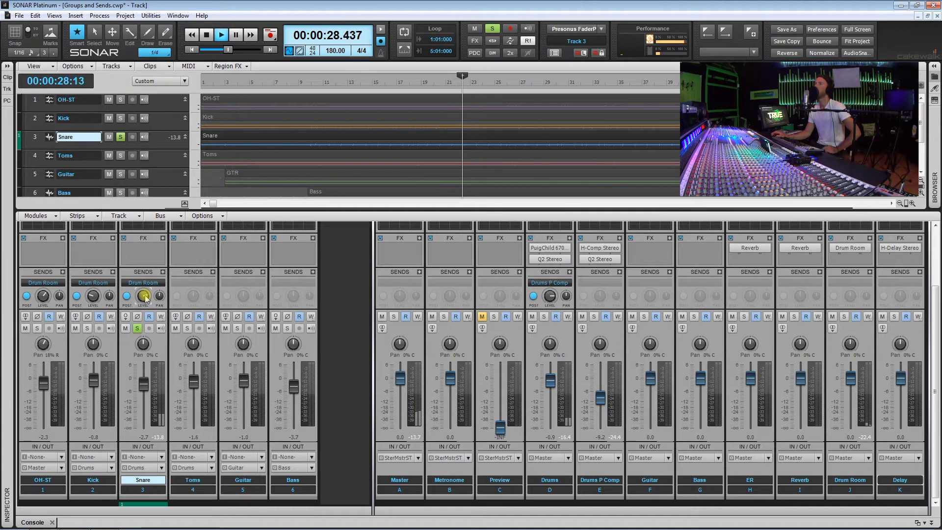
pyautogui.press('space')
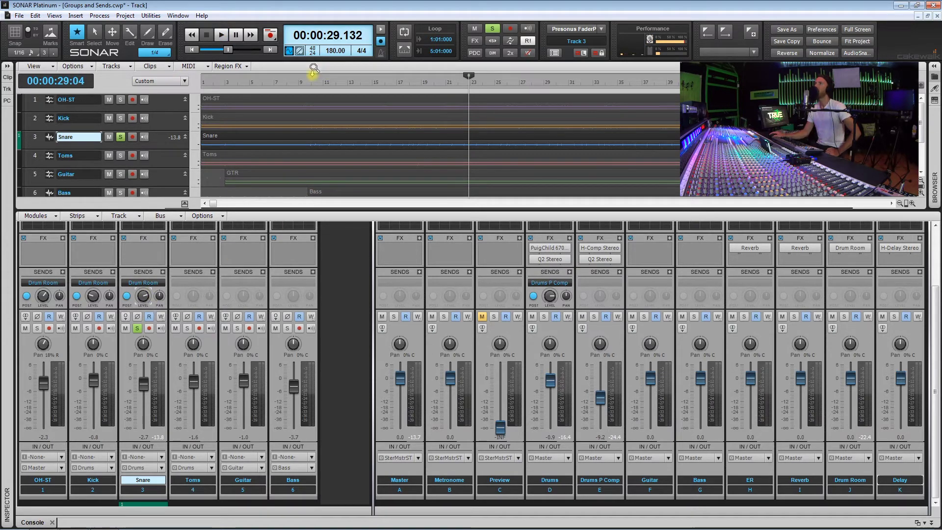
# - Return the playhead to about 00:00:12 and add a Drum Room send to the Toms track
pyautogui.click(313, 85)
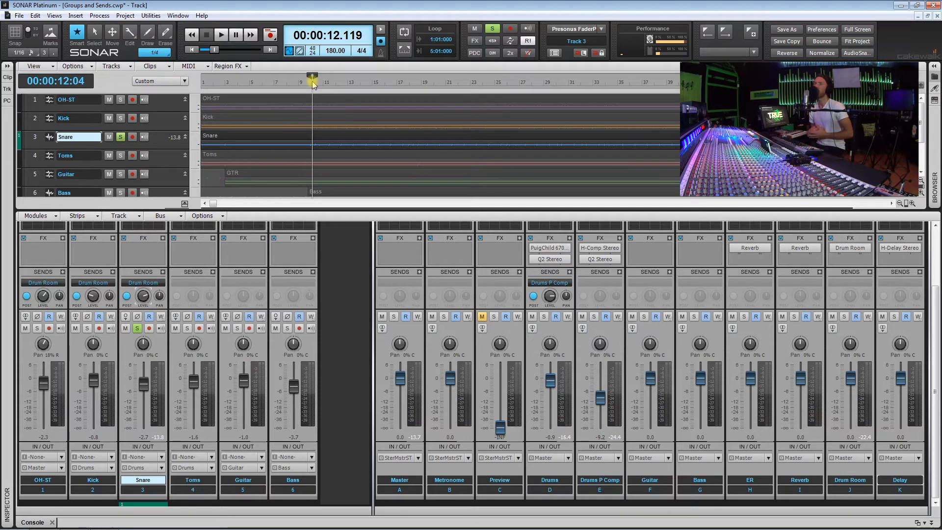
pyautogui.click(193, 283)
pyautogui.click(236, 436)
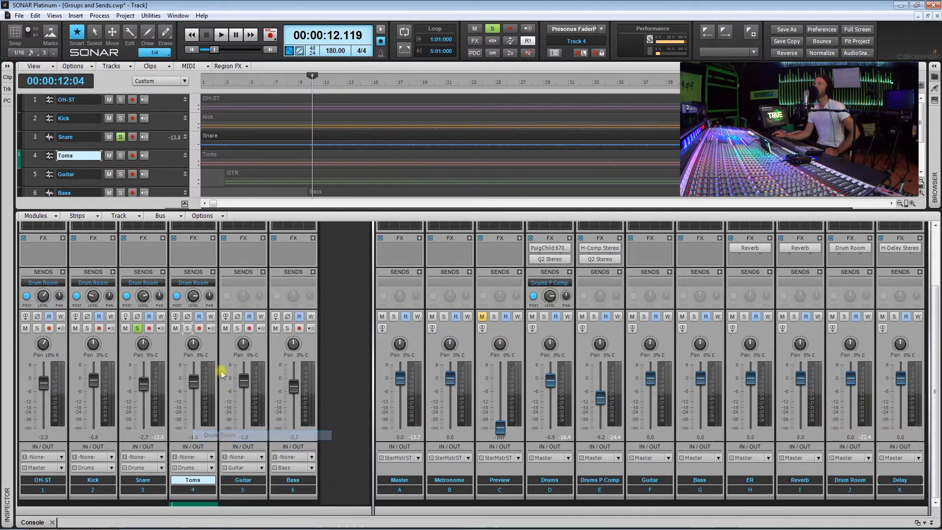
# - Lower the Toms track's Drum Room send level and solo Toms, Kick and OH-ST alongside Snare
pyautogui.moveTo(192, 296)
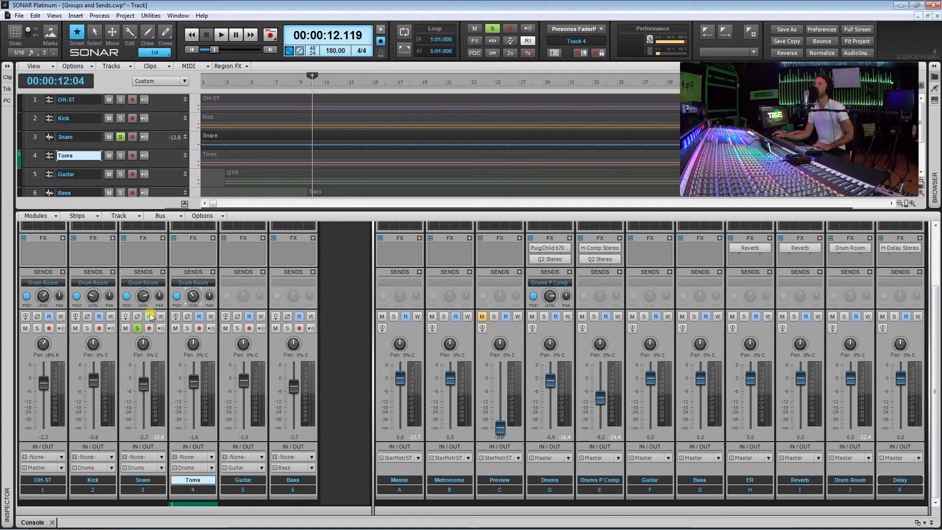
pyautogui.click(188, 328)
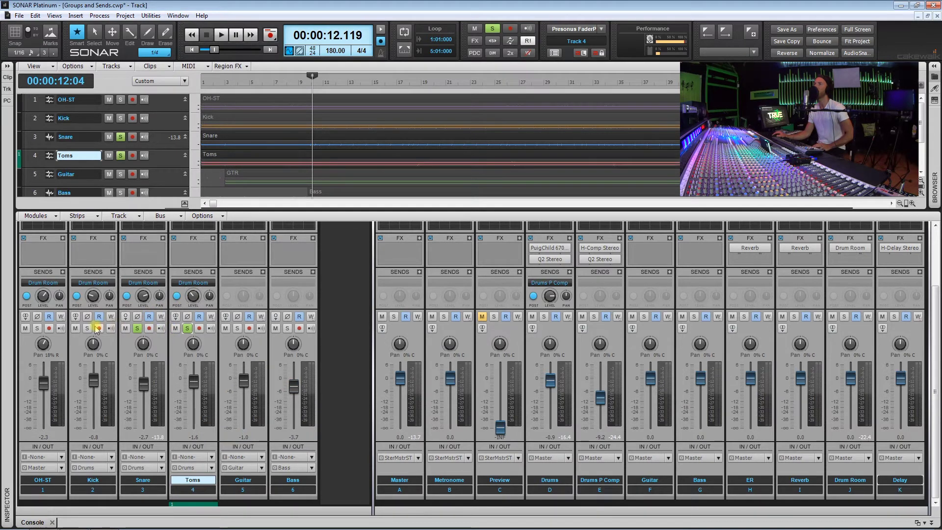
pyautogui.click(88, 329)
pyautogui.click(37, 328)
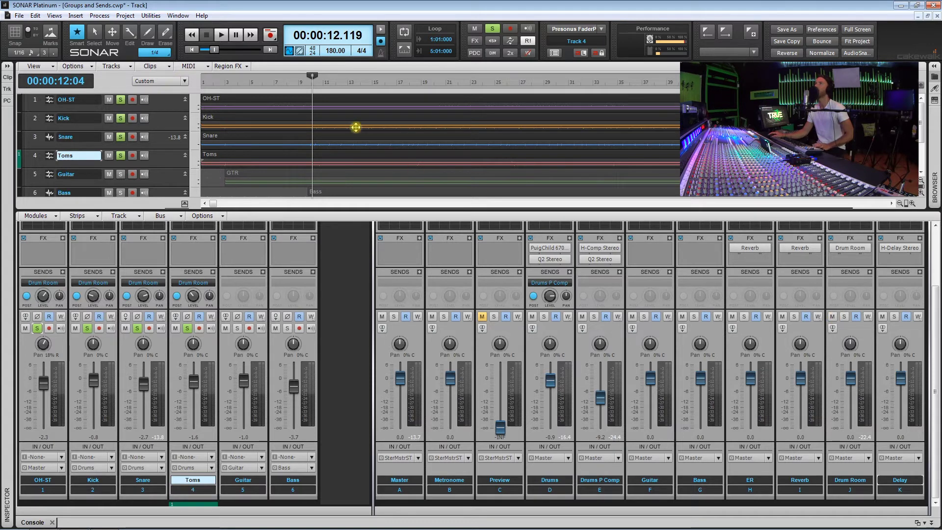
# - Play the soloed drums from about 00:00:12, muting and unmuting the Drum Room bus to compare the sound
pyautogui.press('space')
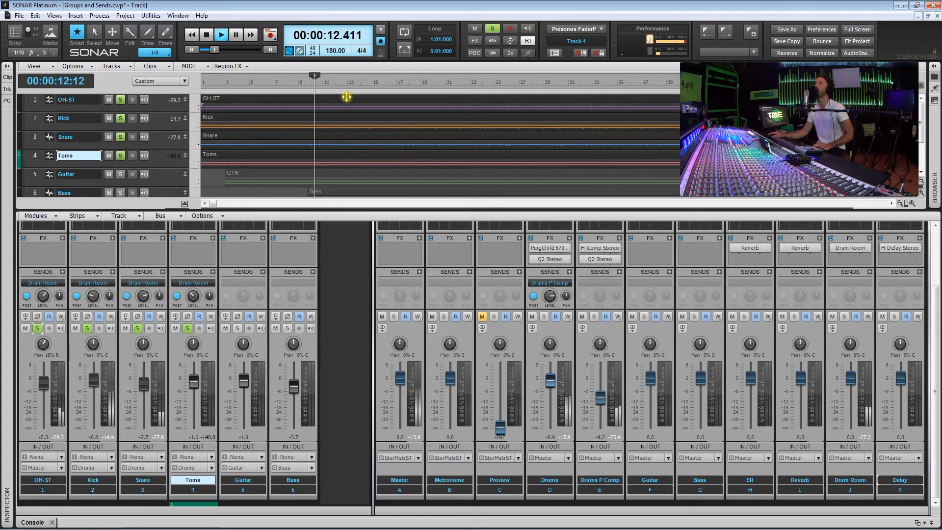
pyautogui.click(832, 317)
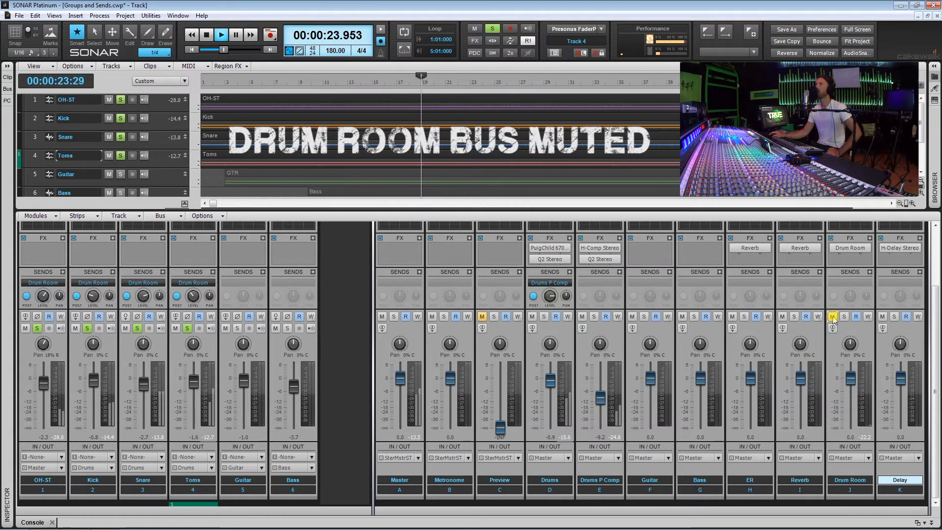
pyautogui.click(832, 316)
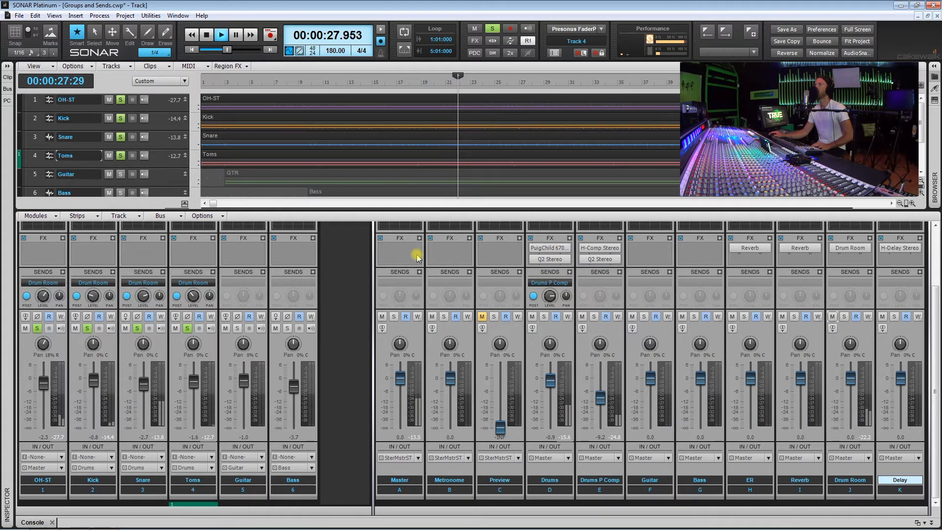
pyautogui.press('space')
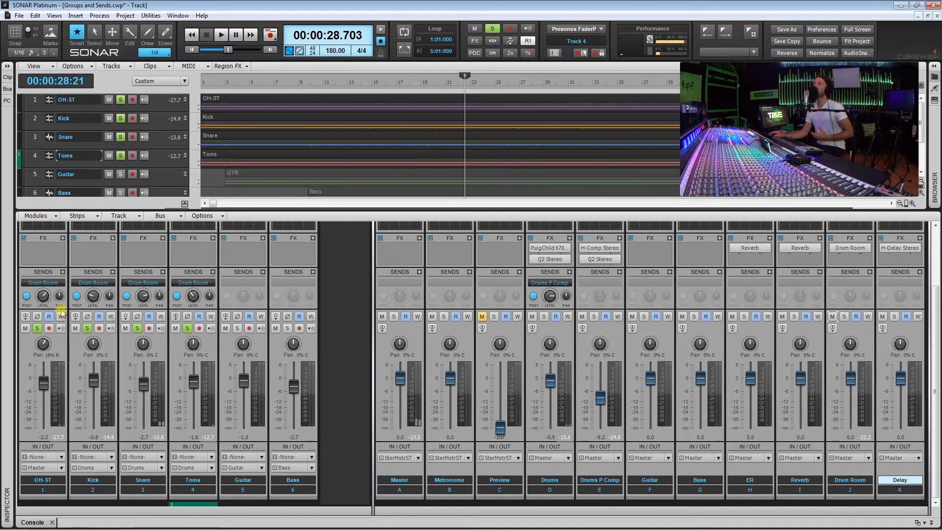
# - Unsolo the Snare, Kick, OH-ST and Toms tracks
pyautogui.moveTo(37, 291)
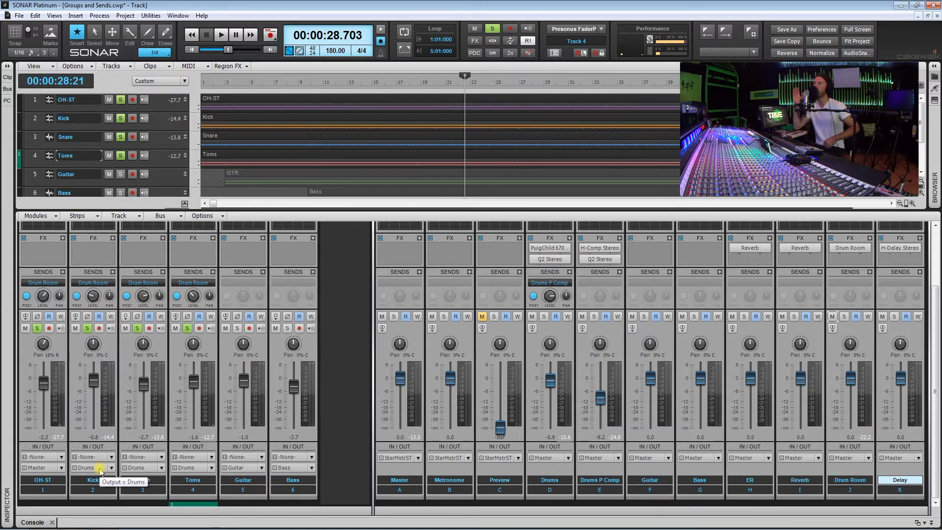
pyautogui.click(137, 328)
pyautogui.click(86, 328)
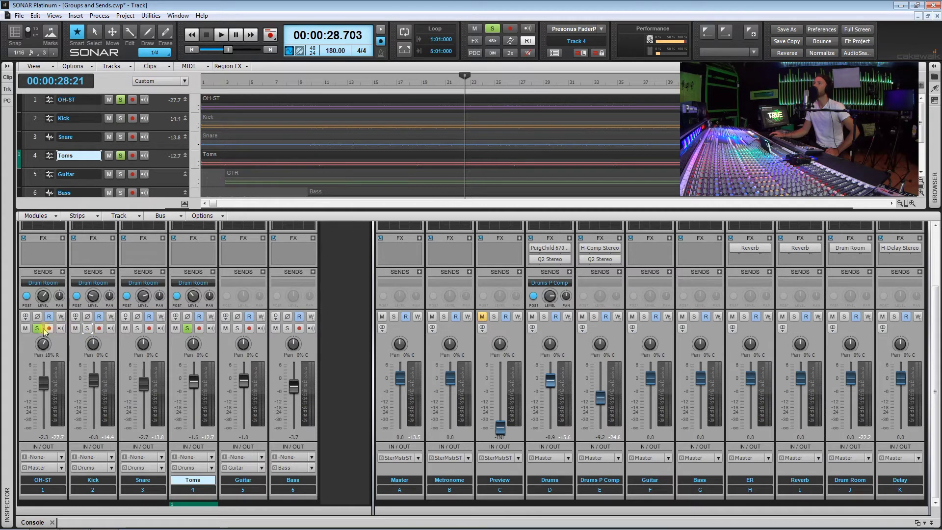
pyautogui.click(36, 328)
pyautogui.click(187, 328)
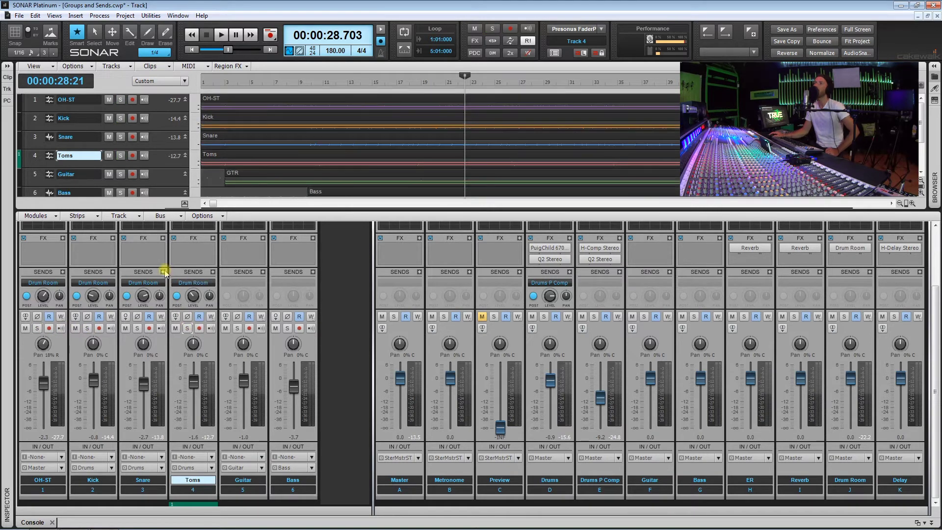
# - Add a send to the Delay bus on the Snare track
pyautogui.click(164, 272)
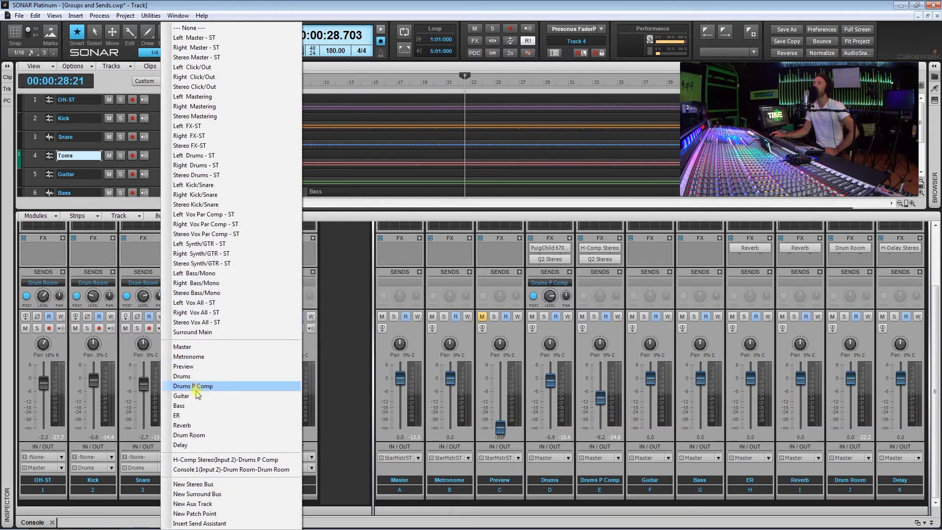
pyautogui.click(196, 445)
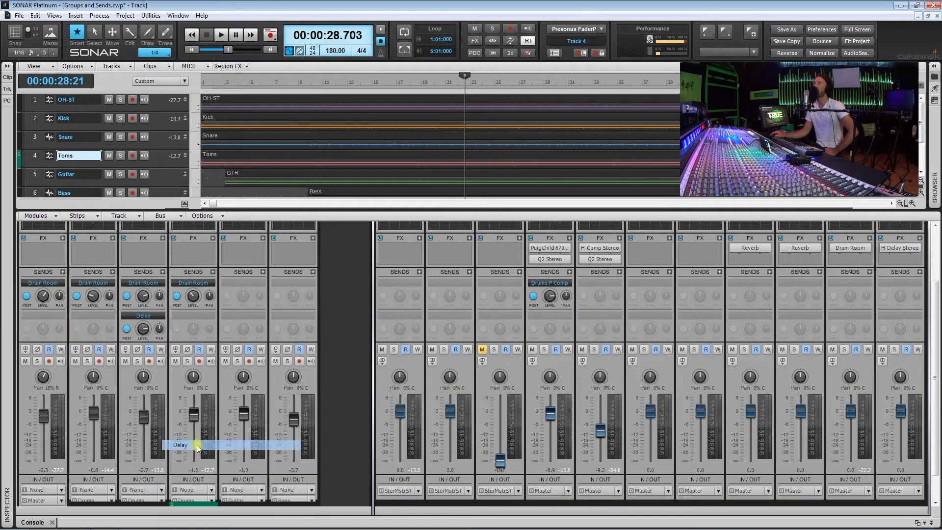
pyautogui.scroll(-2, 334, 293)
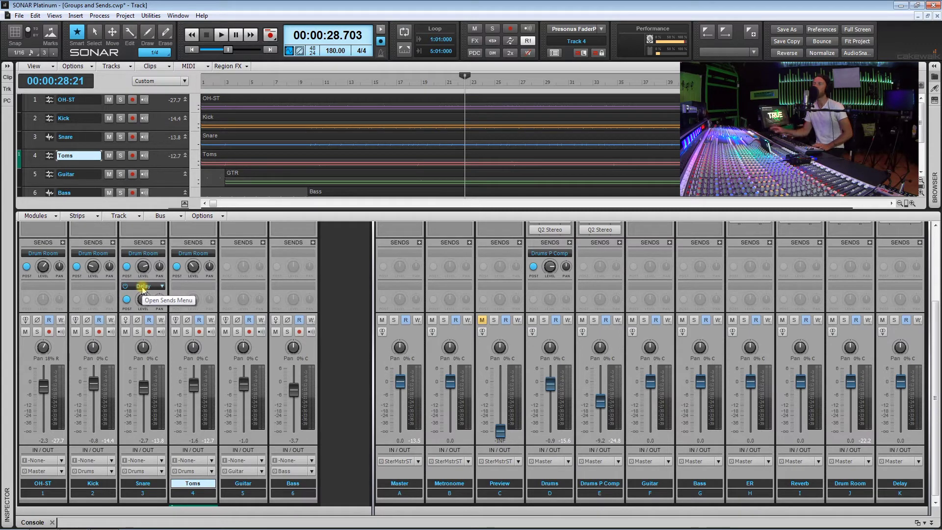
# - Solo Snare and play from about 00:00:12 with its Drum Room send bypassed, adjusting its Delay send level by ear
pyautogui.click(309, 88)
pyautogui.click(138, 332)
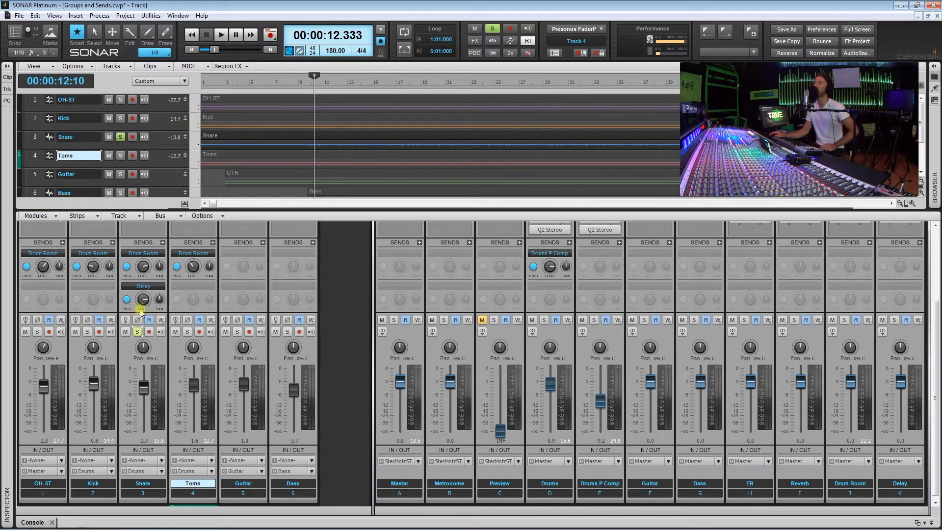
pyautogui.press('space')
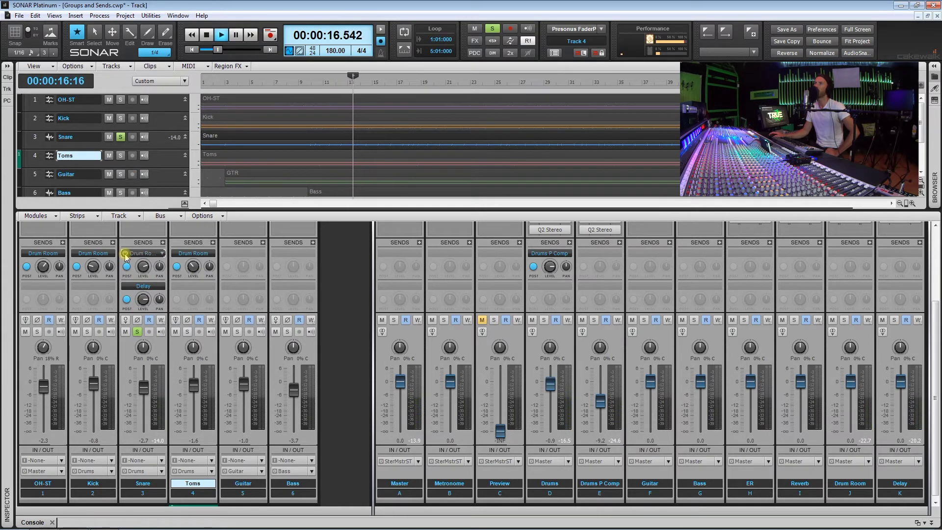
pyautogui.moveTo(144, 300)
pyautogui.mouseDown()
pyautogui.moveTo(144, 338)
pyautogui.moveTo(145, 301)
pyautogui.mouseUp()
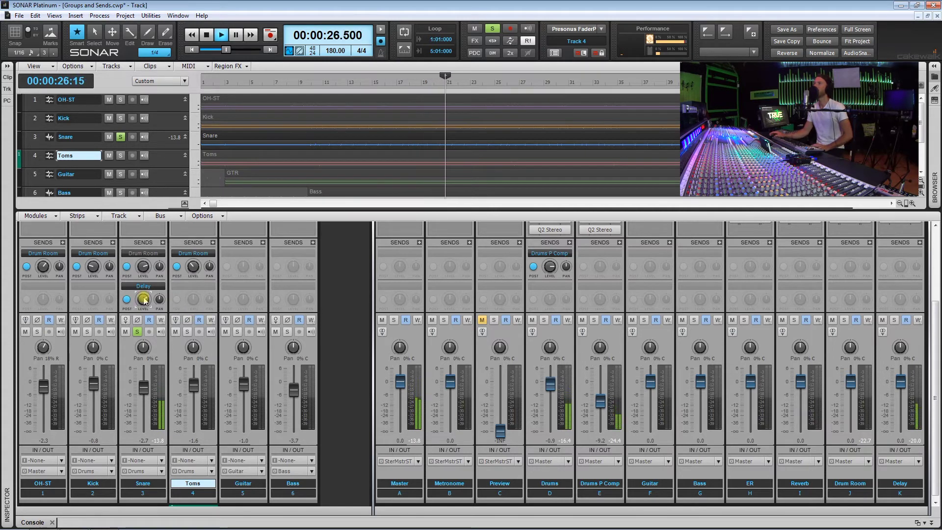
pyautogui.press('space')
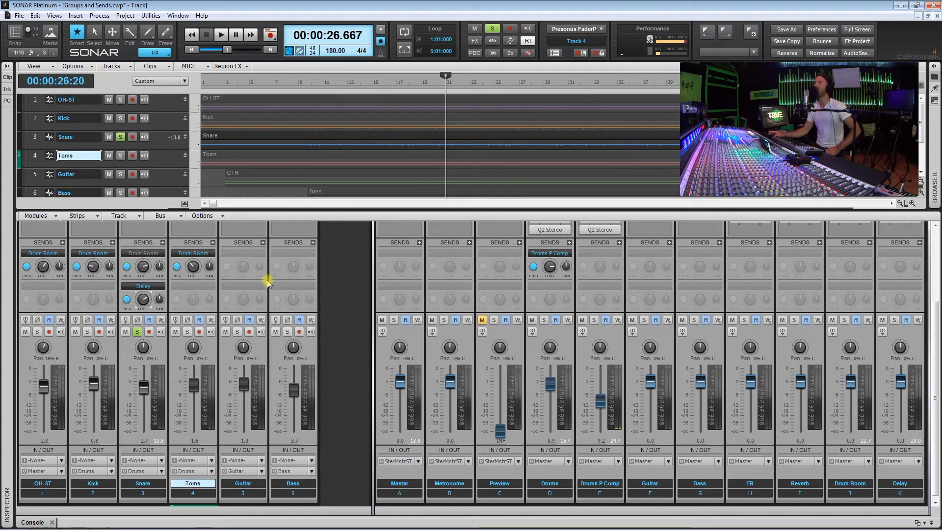
# - Re-enable Snare's Drum Room send, solo Toms, Kick and OH-ST as well, and listen from about 00:00:12
pyautogui.scroll(-1, 126, 252)
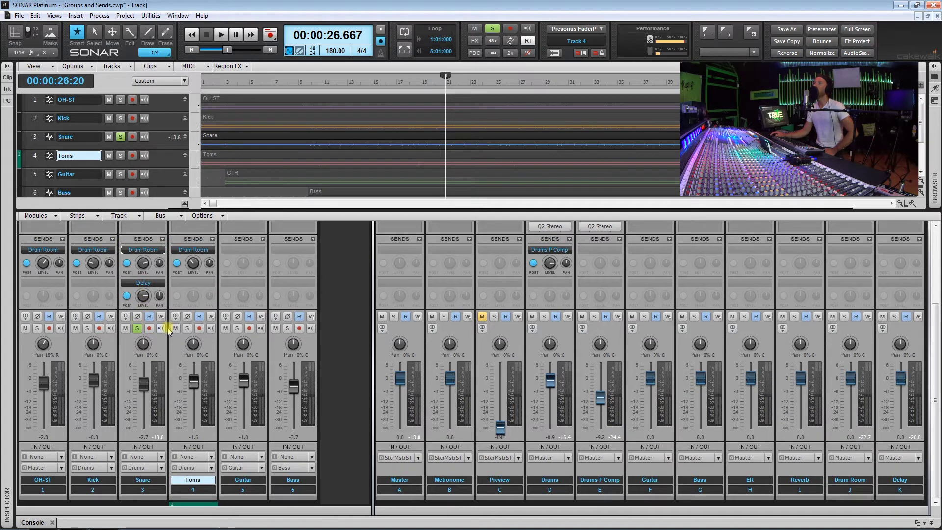
pyautogui.click(186, 328)
pyautogui.click(87, 328)
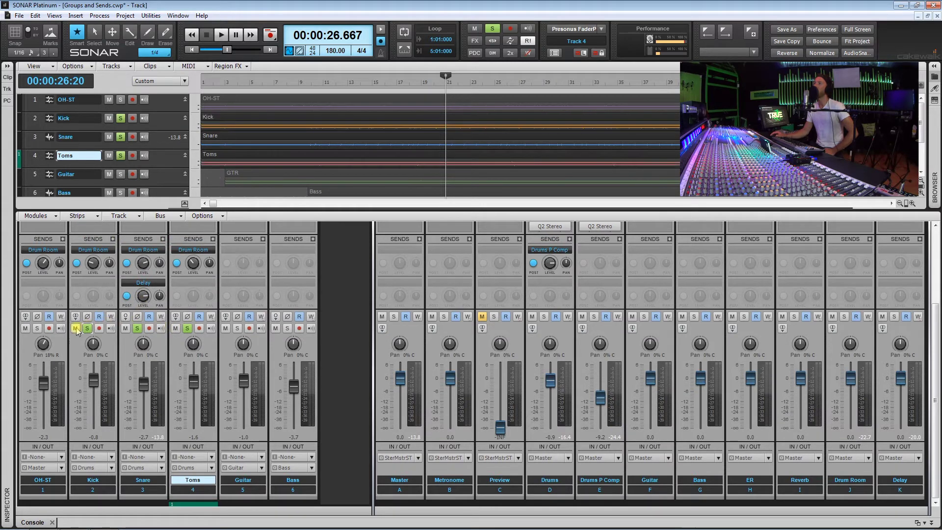
pyautogui.click(37, 328)
pyautogui.click(313, 86)
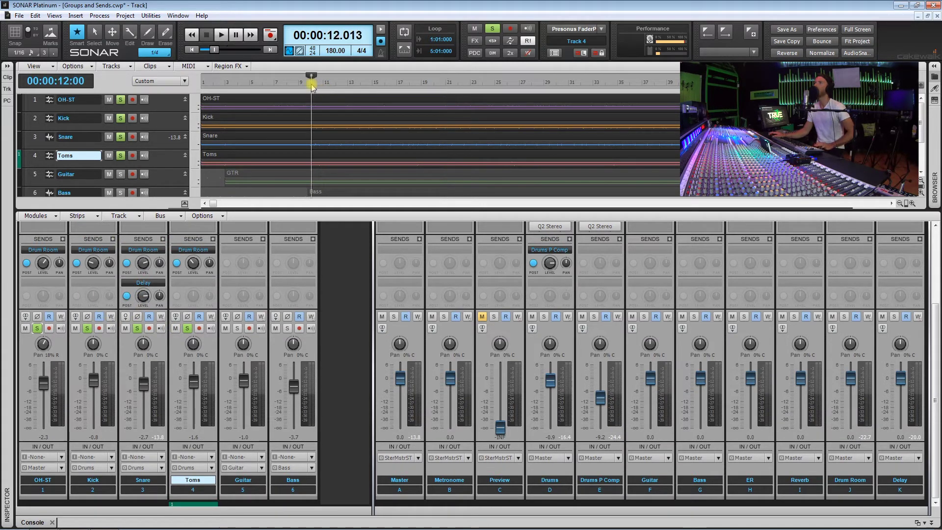
pyautogui.press('space')
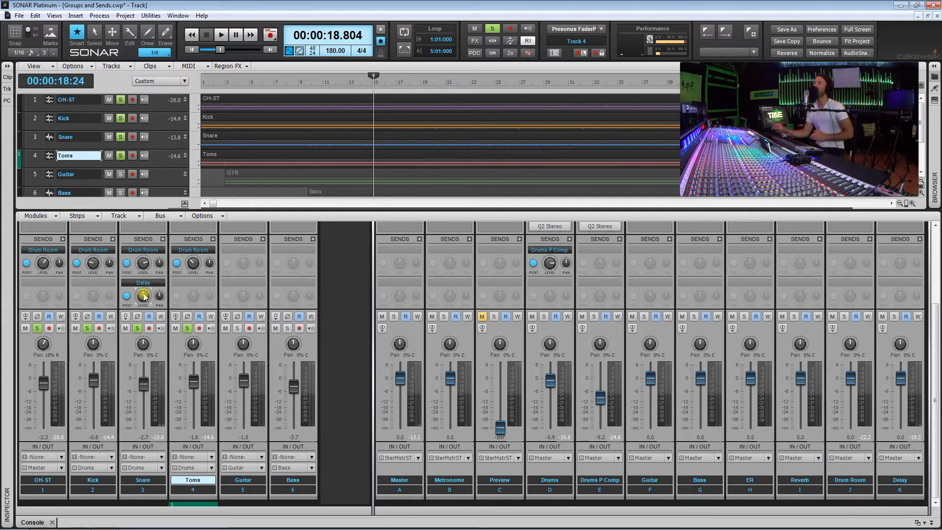
# - Clear the drum solos and delete the Snare track's Delay send
pyautogui.click(162, 283)
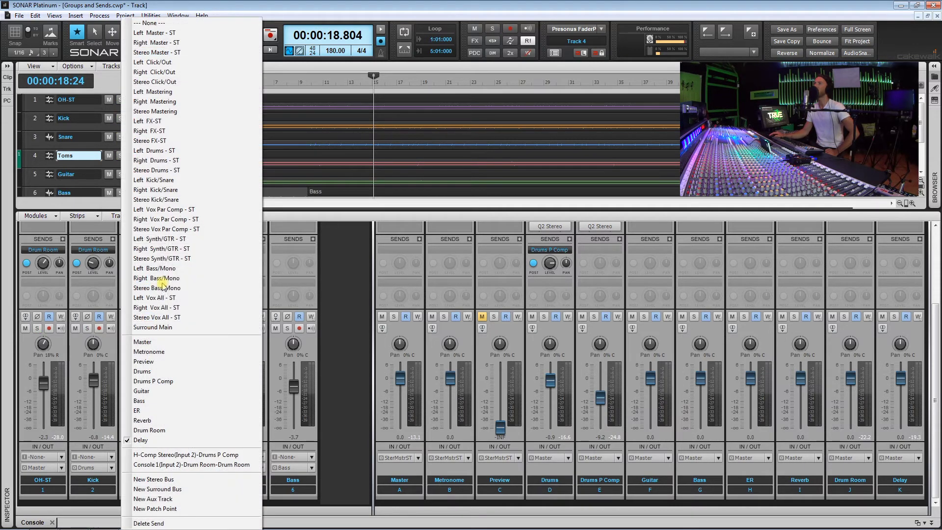
pyautogui.click(174, 523)
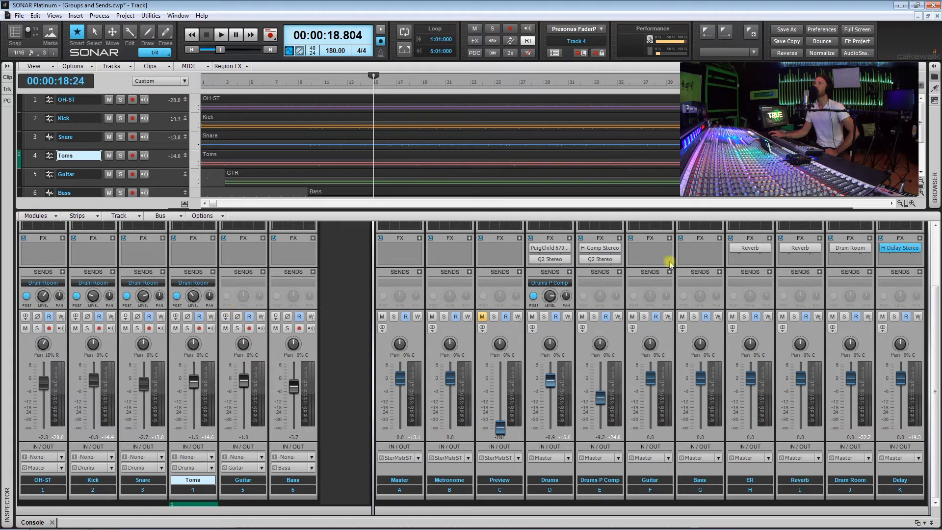
# - Solo the Guitar track and add a send to the ER bus on it
pyautogui.click(237, 328)
pyautogui.click(239, 290)
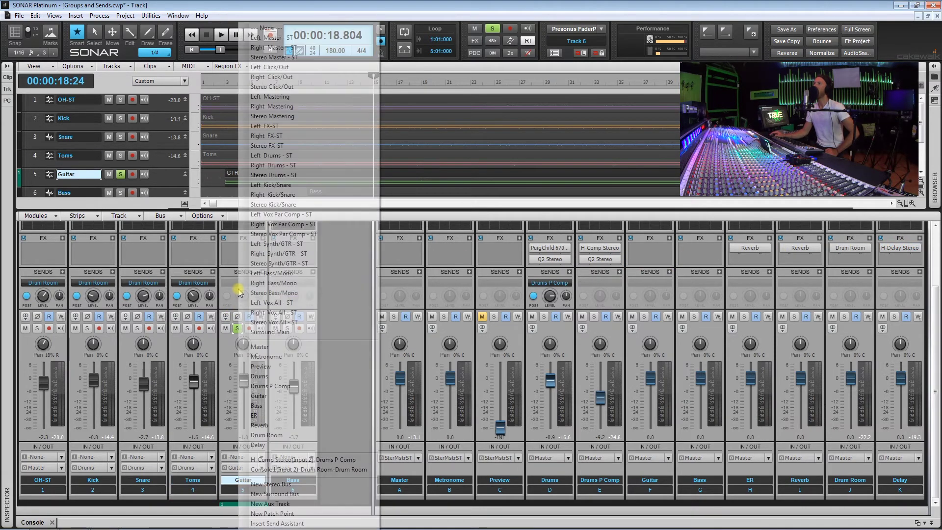
pyautogui.click(265, 415)
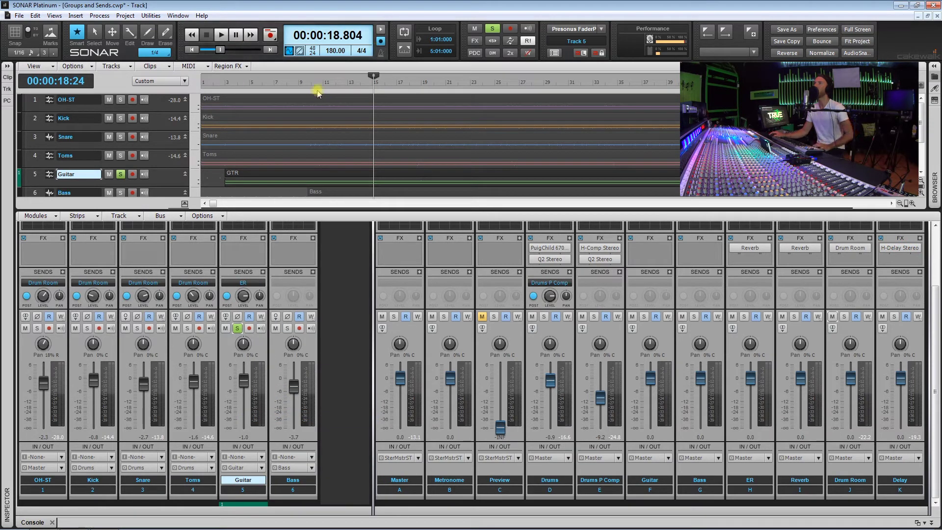
# - Play the soloed Guitar track from about 00:00:12 to hear its ER send
pyautogui.click(318, 80)
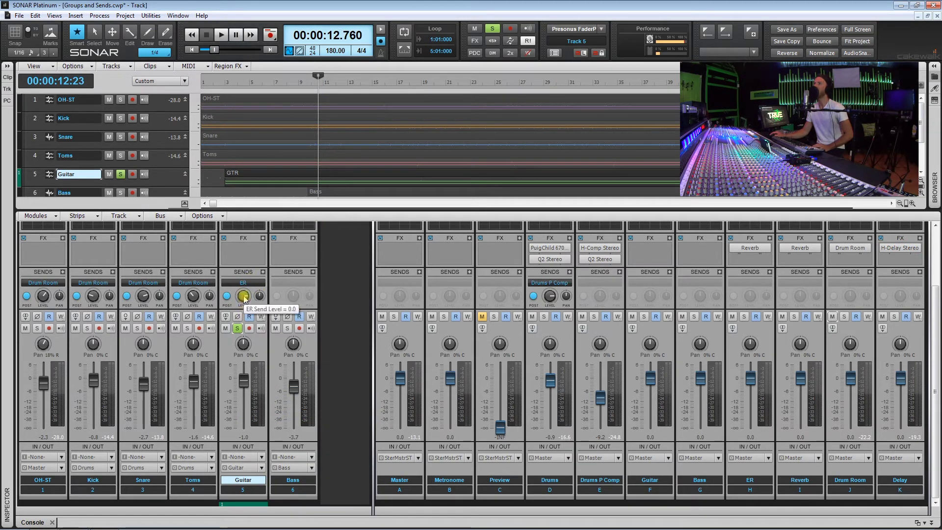
pyautogui.press('space')
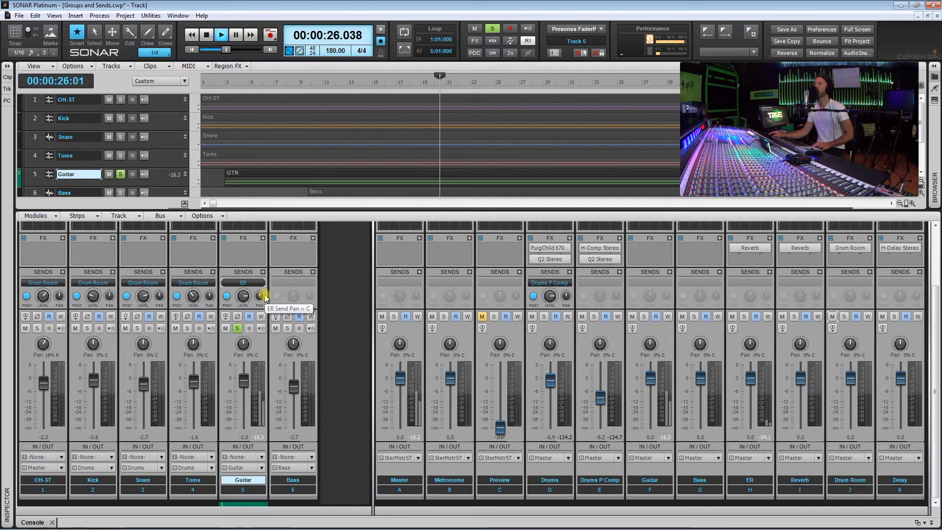
pyautogui.press('space')
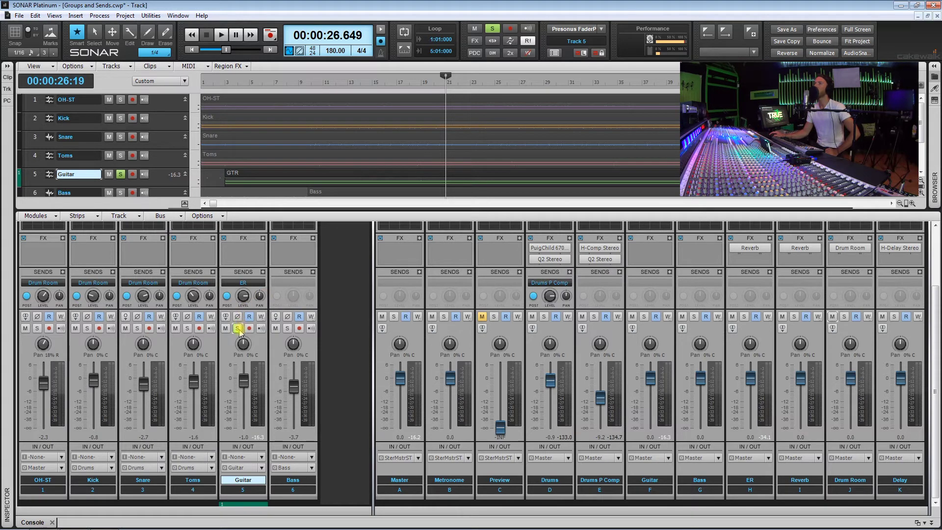
# - Solo the ER bus in place of the Guitar track and play from about 00:00:13
pyautogui.click(745, 316)
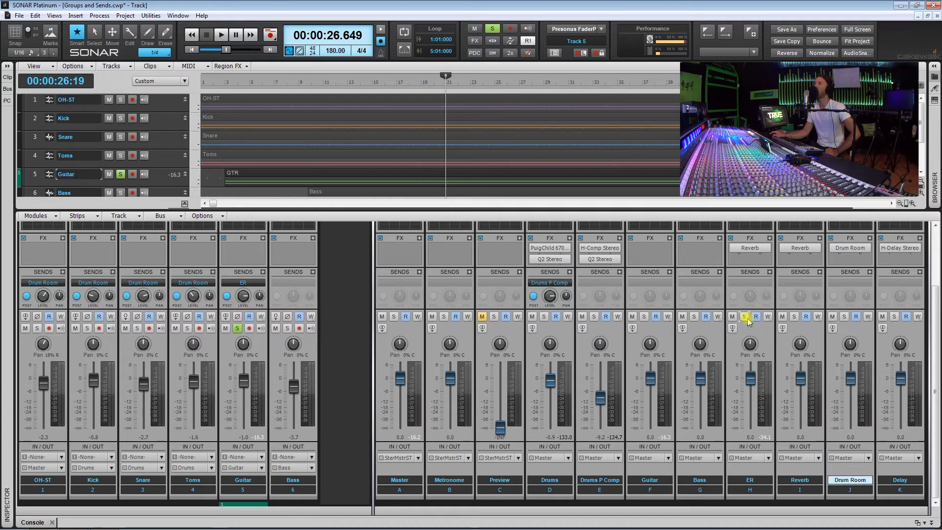
pyautogui.click(237, 328)
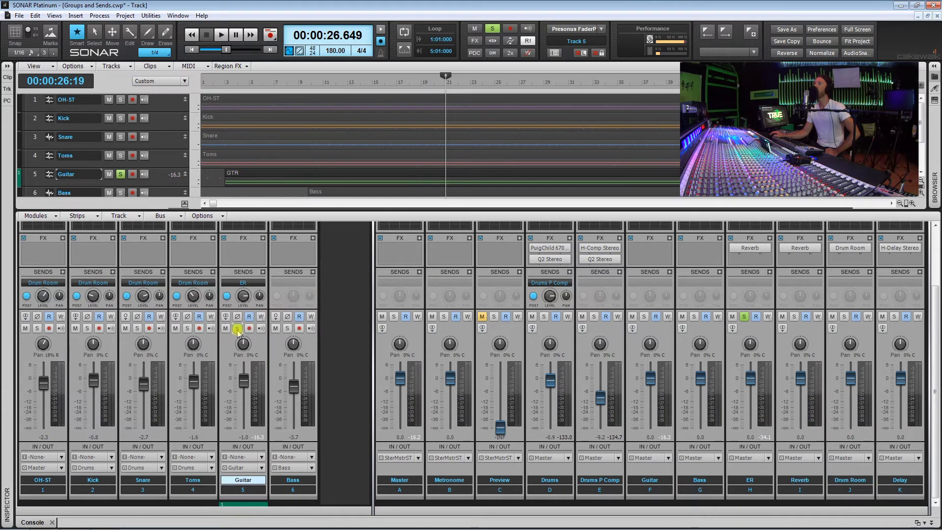
pyautogui.click(319, 86)
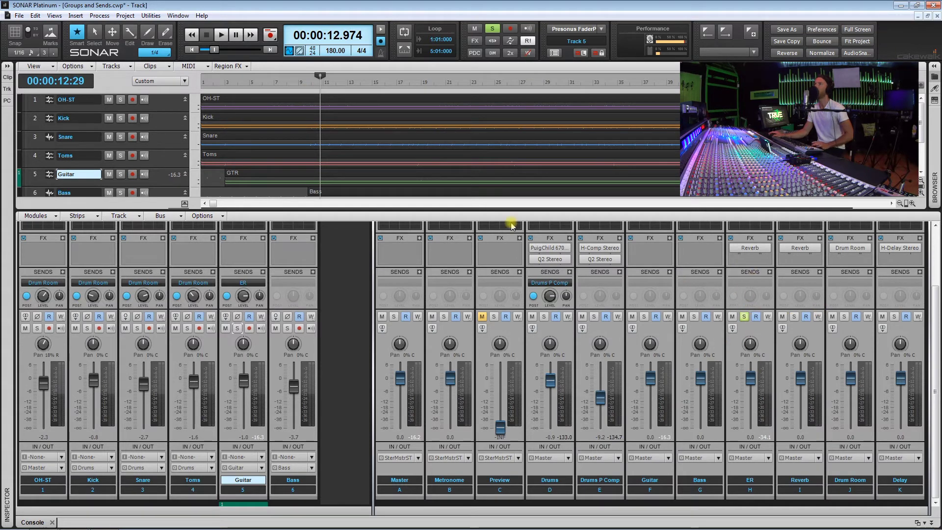
pyautogui.press('space')
pyautogui.moveTo(247, 300)
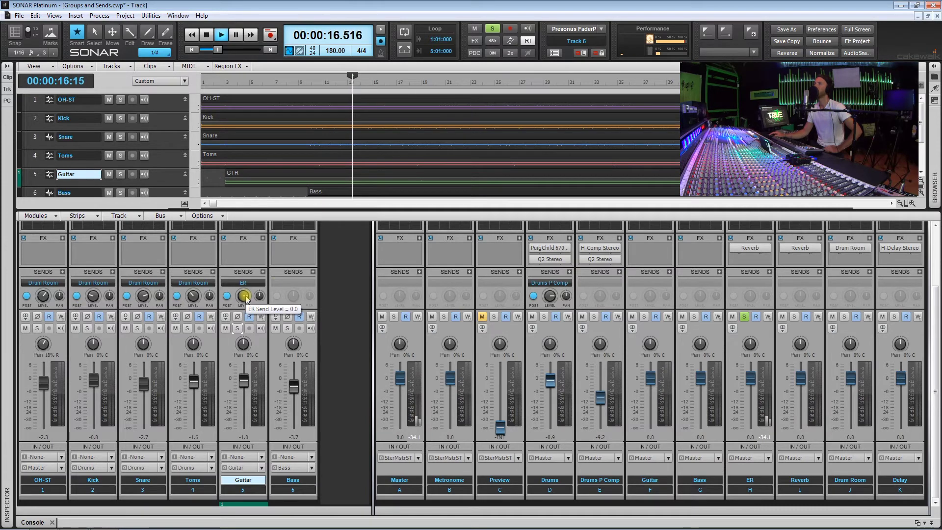
pyautogui.press('space')
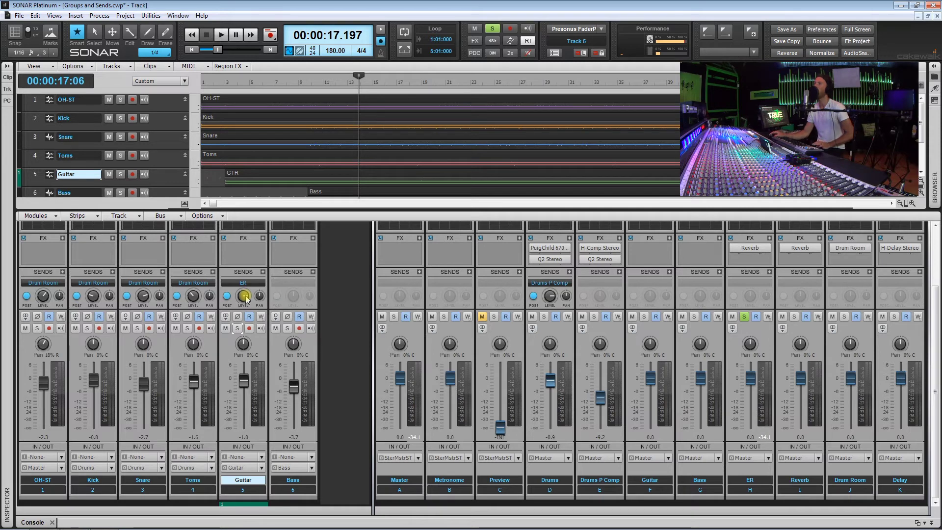
# - Adjust the Guitar track's ER send level by ear with playback running to about 00:00:23
pyautogui.click(247, 300)
pyautogui.moveTo(243, 296)
pyautogui.mouseDown()
pyautogui.moveTo(243, 314)
pyautogui.moveTo(243, 287)
pyautogui.mouseUp()
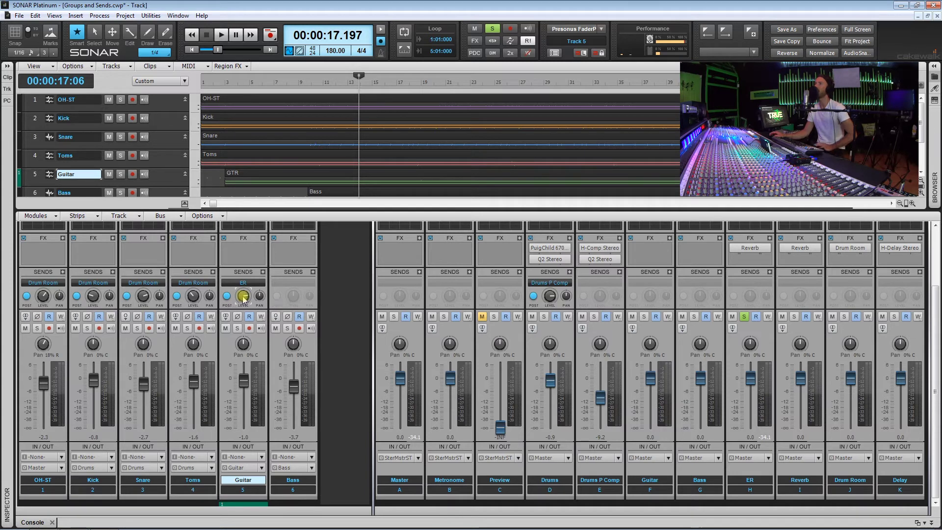
pyautogui.moveTo(245, 304)
pyautogui.mouseDown()
pyautogui.moveTo(245, 315)
pyautogui.moveTo(243, 300)
pyautogui.mouseUp()
pyautogui.press('space')
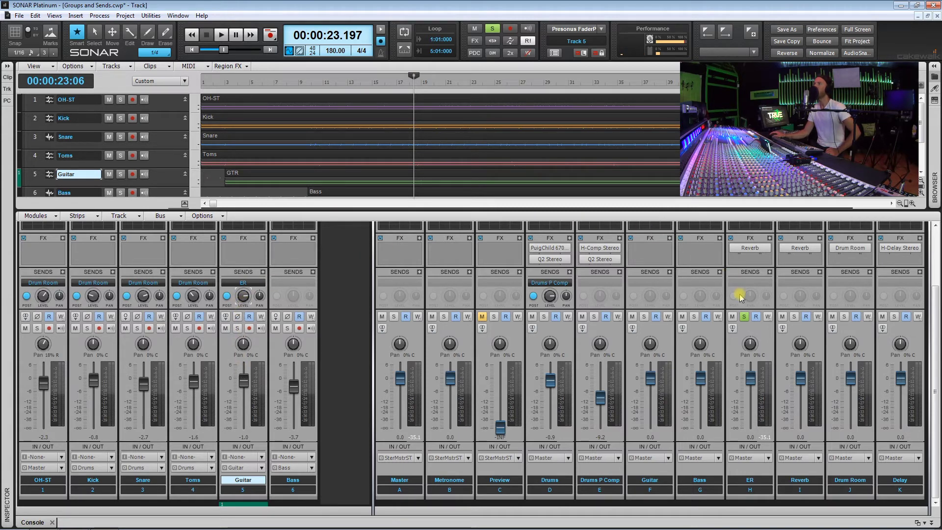
# - Unsolo the ER bus and lower the Guitar track's ER send level to about -6.6
pyautogui.click(742, 317)
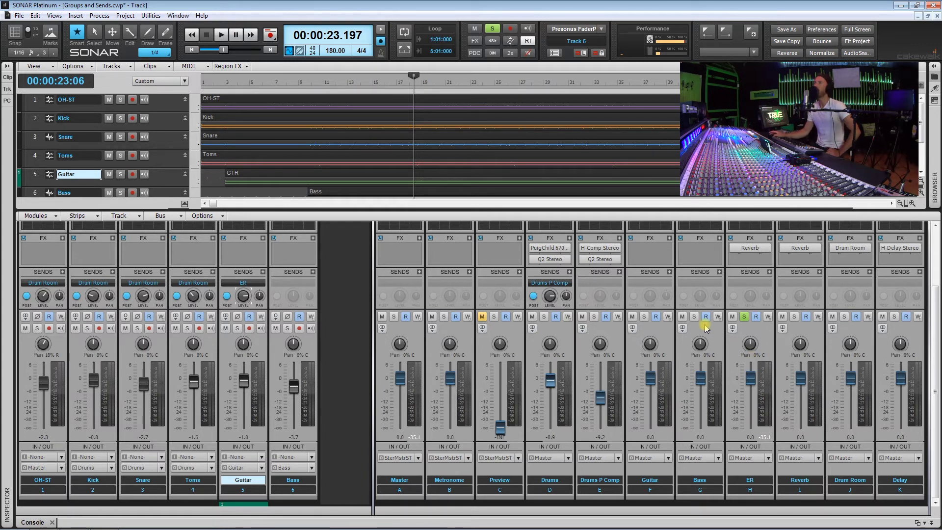
pyautogui.click(744, 318)
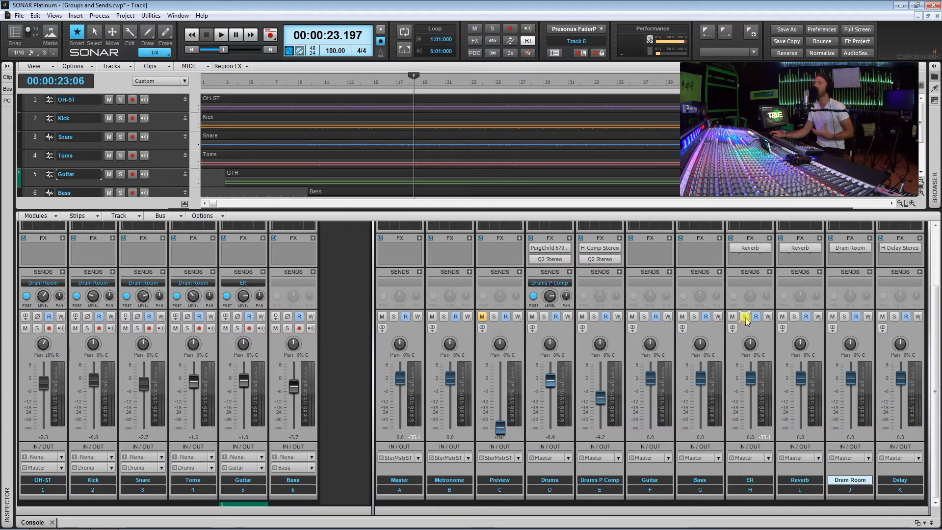
pyautogui.click(244, 297)
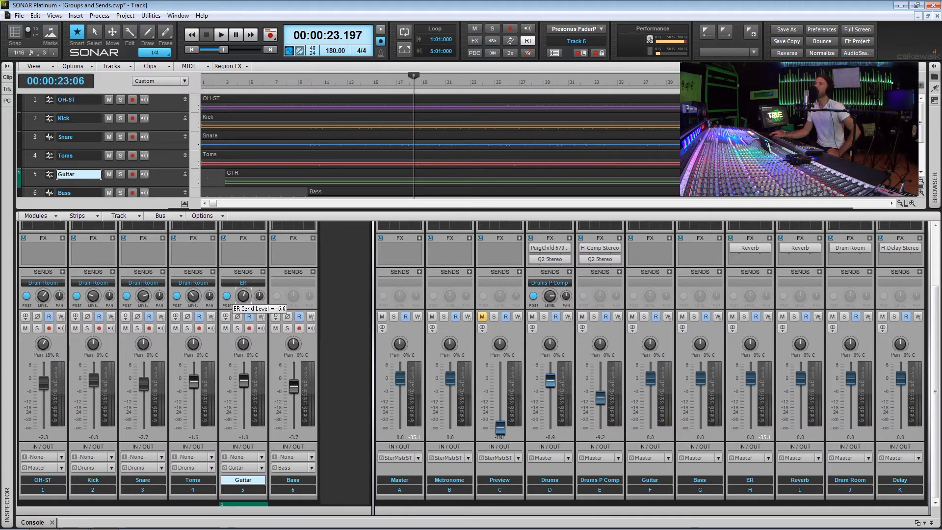
pyautogui.moveTo(244, 297); pyautogui.dragTo(246, 298)
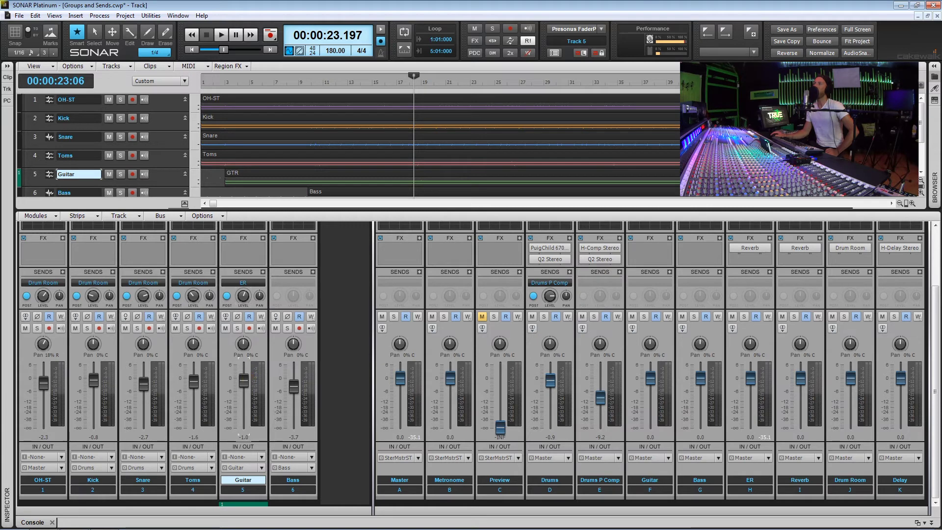
# - Pull the Guitar track's fader fully down, reset it to 0.0 and readjust its ER send level
pyautogui.moveTo(243, 382); pyautogui.dragTo(243, 392)
pyautogui.moveTo(243, 428); pyautogui.dragTo(244, 426)
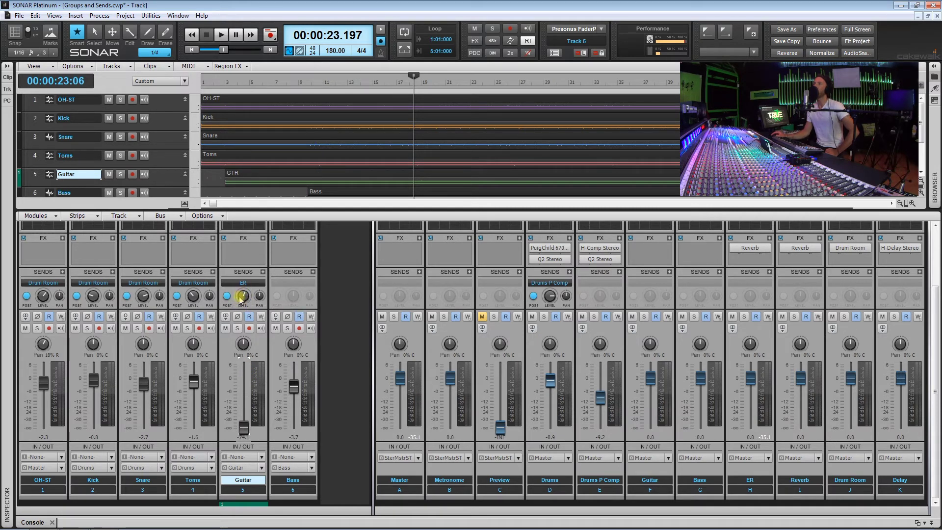
pyautogui.moveTo(242, 300)
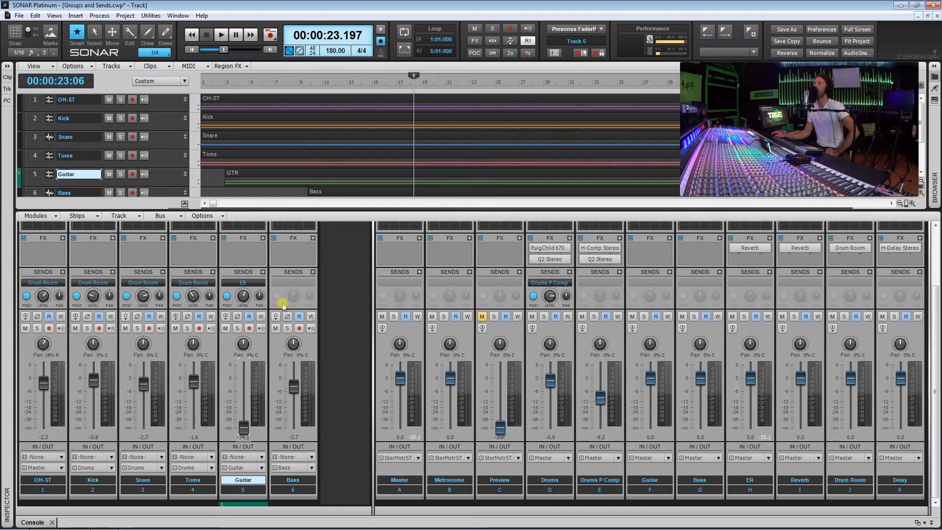
pyautogui.doubleClick(242, 428)
pyautogui.moveTo(242, 298); pyautogui.dragTo(245, 297)
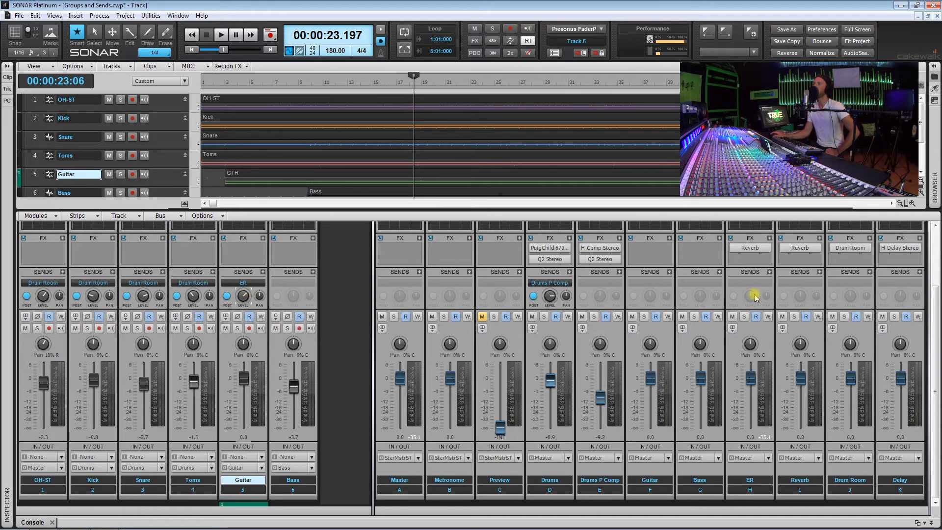
# - Try several lowered positions of the Guitar track's fader, ending at about -3.8
pyautogui.moveTo(255, 380); pyautogui.dragTo(243, 412)
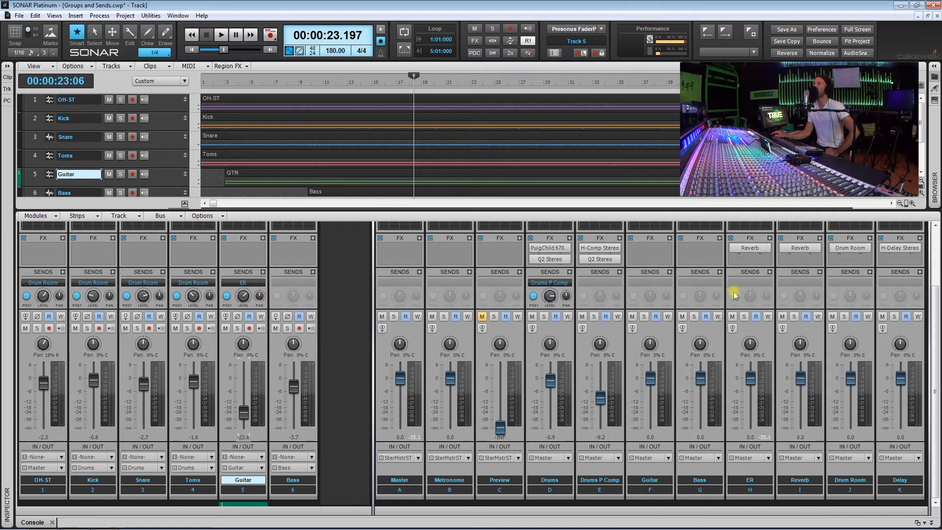
pyautogui.moveTo(243, 411); pyautogui.dragTo(243, 405)
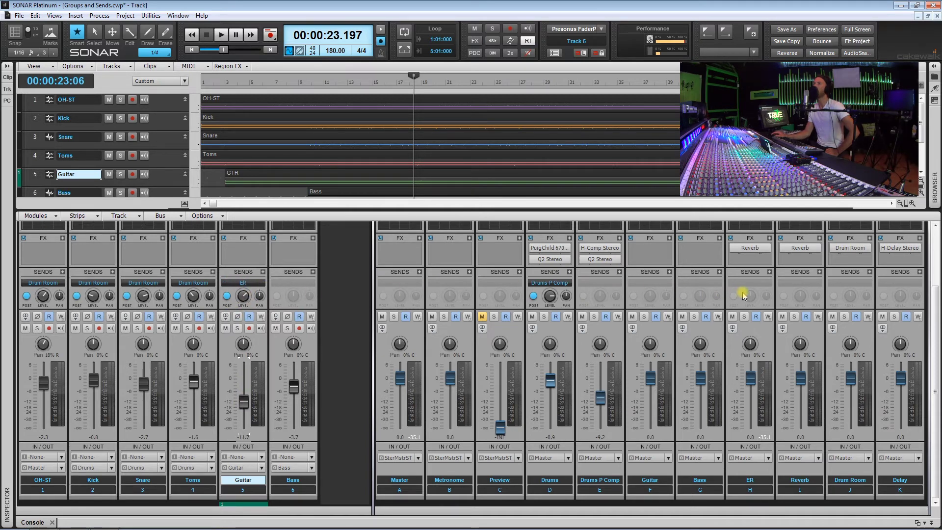
pyautogui.doubleClick(246, 403)
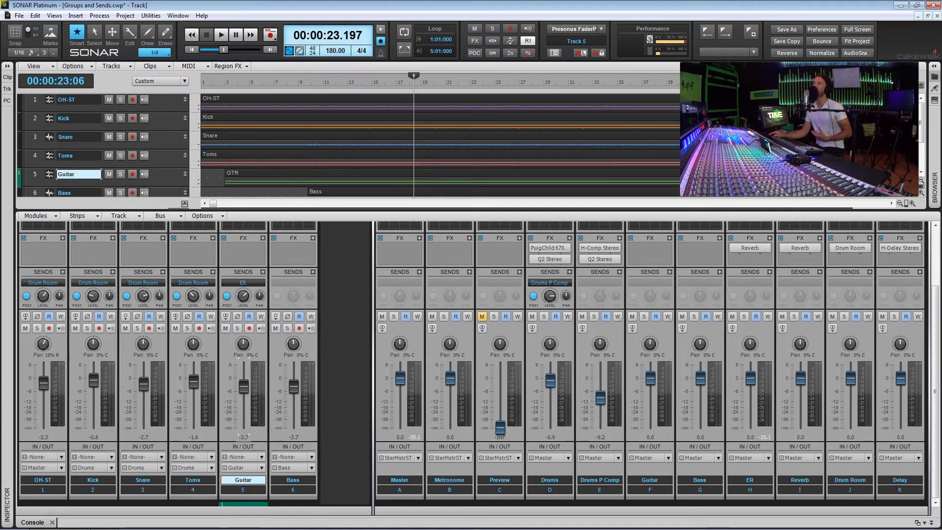
pyautogui.moveTo(246, 297)
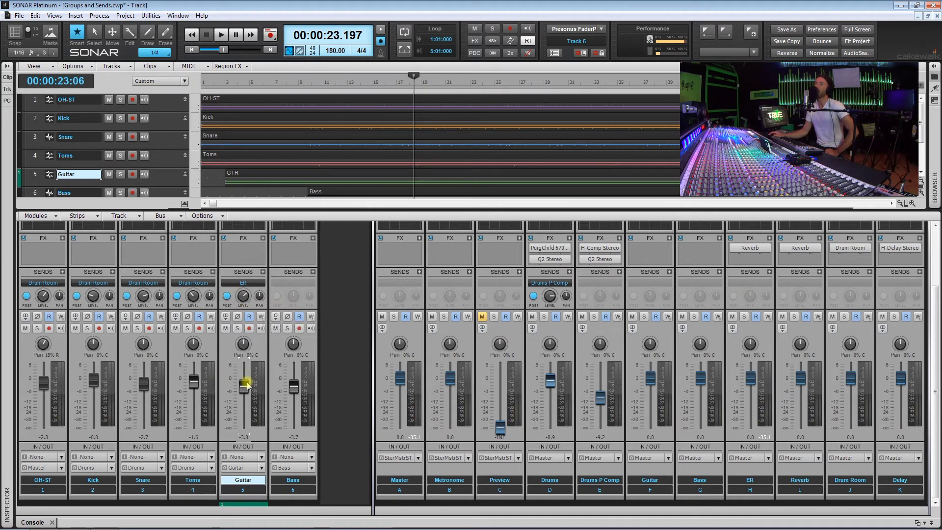
pyautogui.moveTo(246, 383)
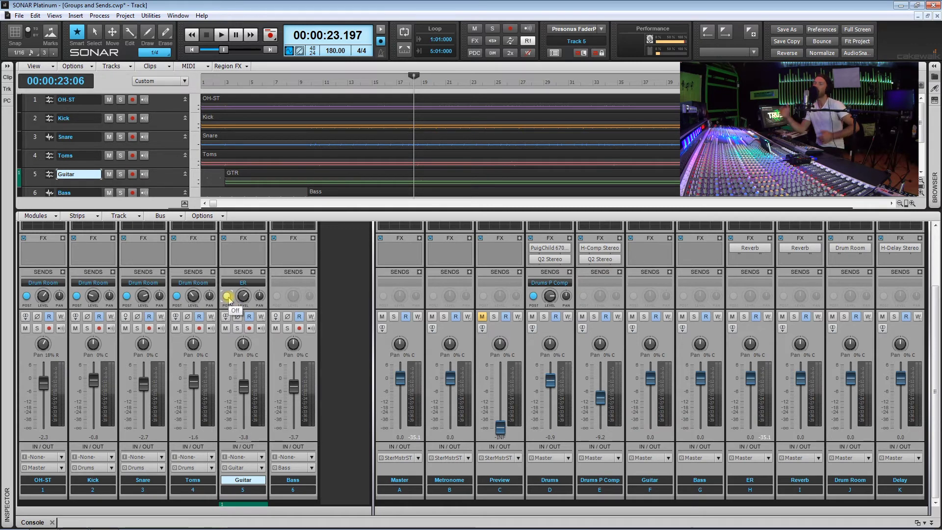
# - Switch the Guitar track's ER send from post-fader to pre-fader and reset the track's fader to 0.0
pyautogui.click(227, 296)
pyautogui.doubleClick(244, 386)
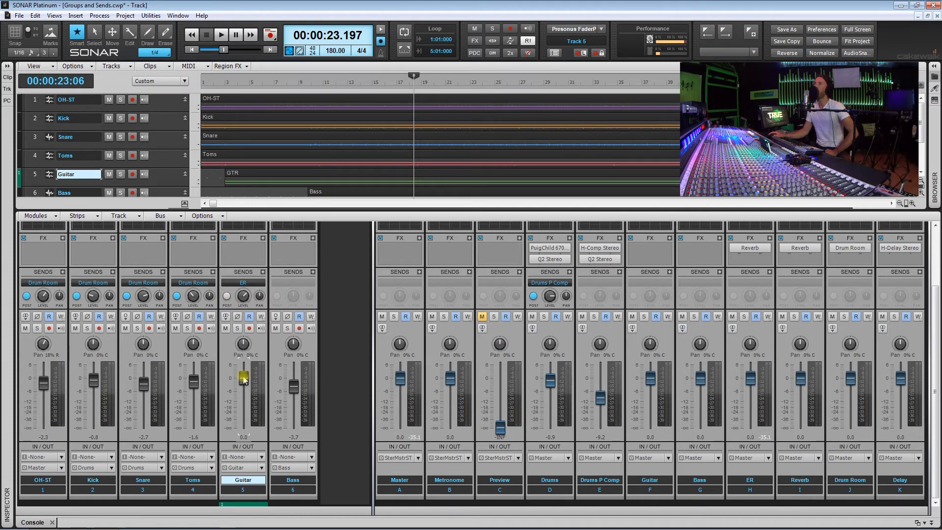
# - Mute the Toms, Snare, Kick, OH-ST and Bass tracks, leaving only the Guitar track unmuted
pyautogui.click(175, 328)
pyautogui.click(125, 328)
pyautogui.click(75, 328)
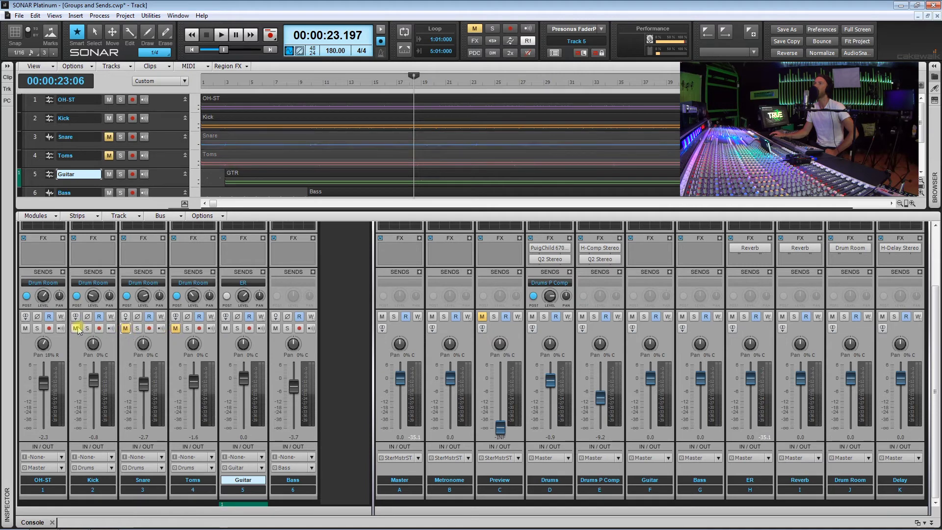
pyautogui.click(26, 328)
pyautogui.click(275, 328)
# - Play the Guitar track from about 00:00:09 to hear its pre-fader ER send
pyautogui.click(289, 86)
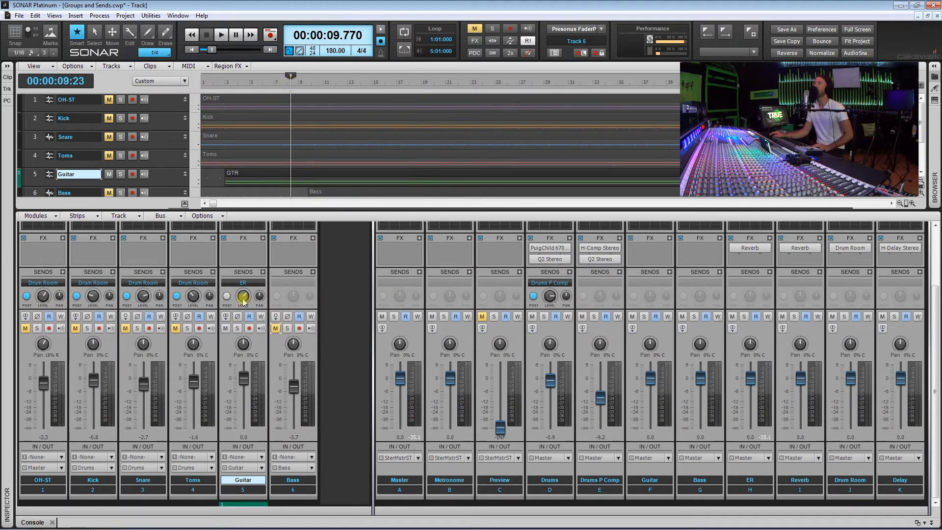
pyautogui.moveTo(244, 297)
pyautogui.press('space')
pyautogui.moveTo(247, 379)
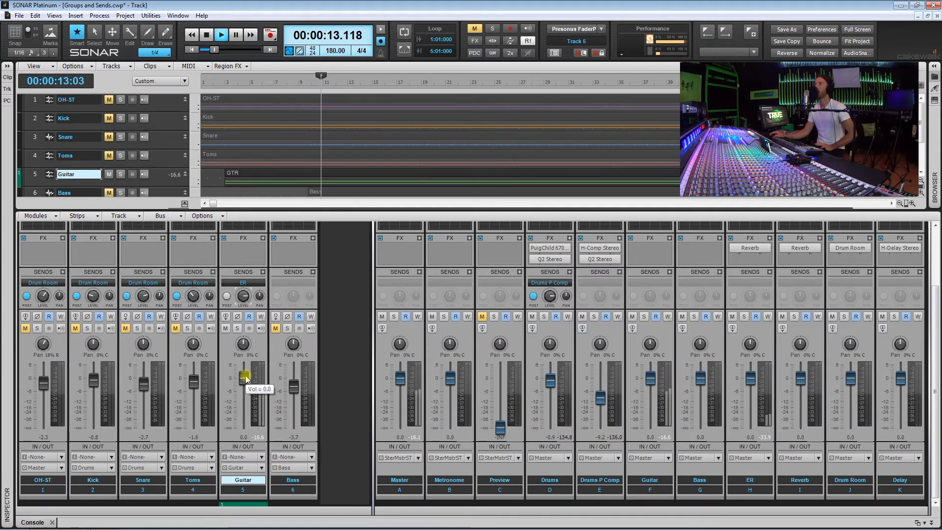
pyautogui.press('space')
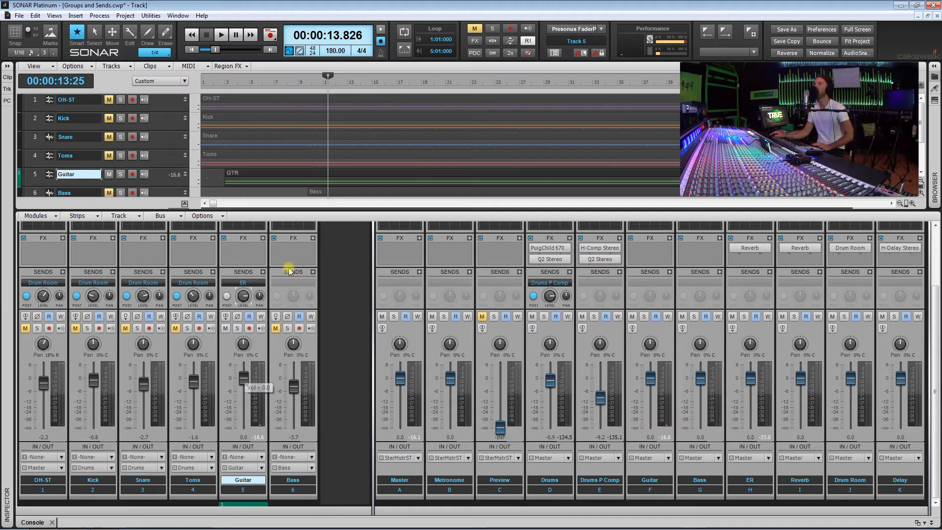
# - Resume playback and pull the Guitar track's fader almost fully down to hear only the pre-fader ER send
pyautogui.press('space')
pyautogui.moveTo(247, 381); pyautogui.dragTo(246, 427)
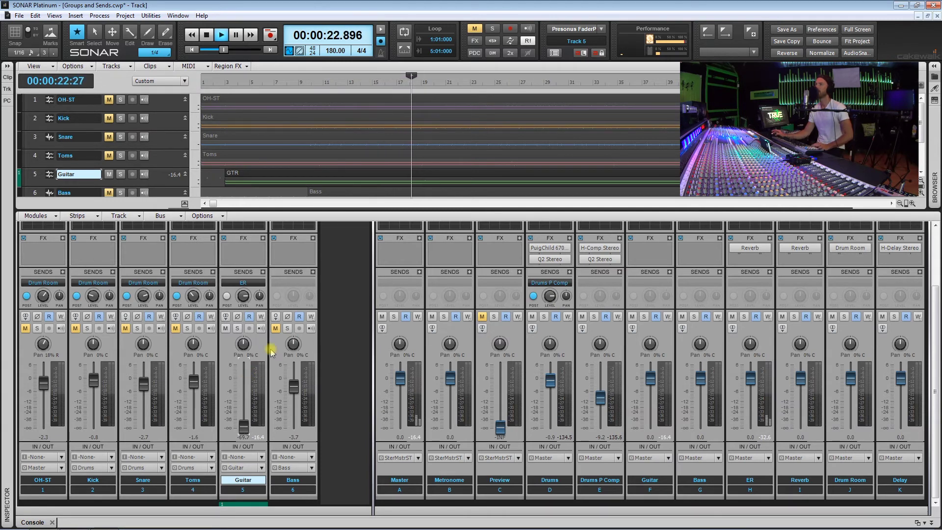
pyautogui.press('space')
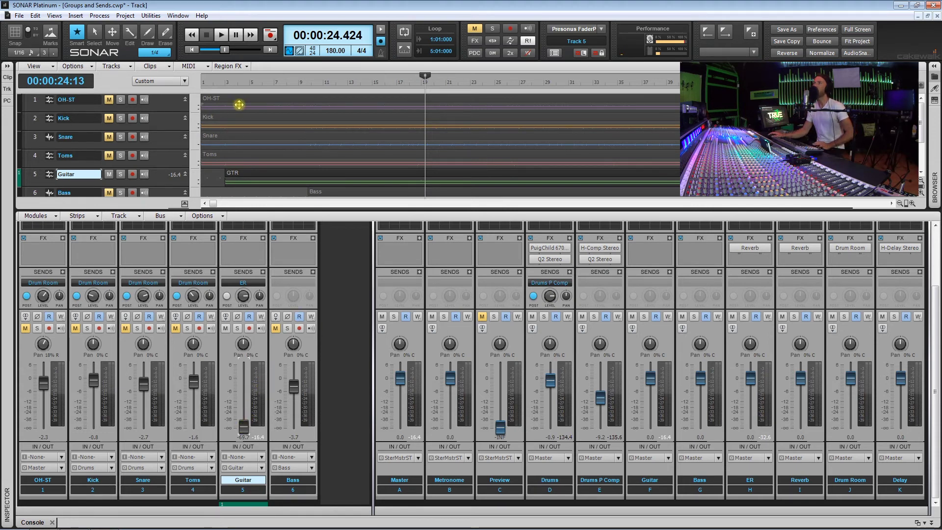
# - Play from about 00:00:02 while moving the Guitar track's fader, ending at about -0.4 with its ER send back to post-fader
pyautogui.click(223, 83)
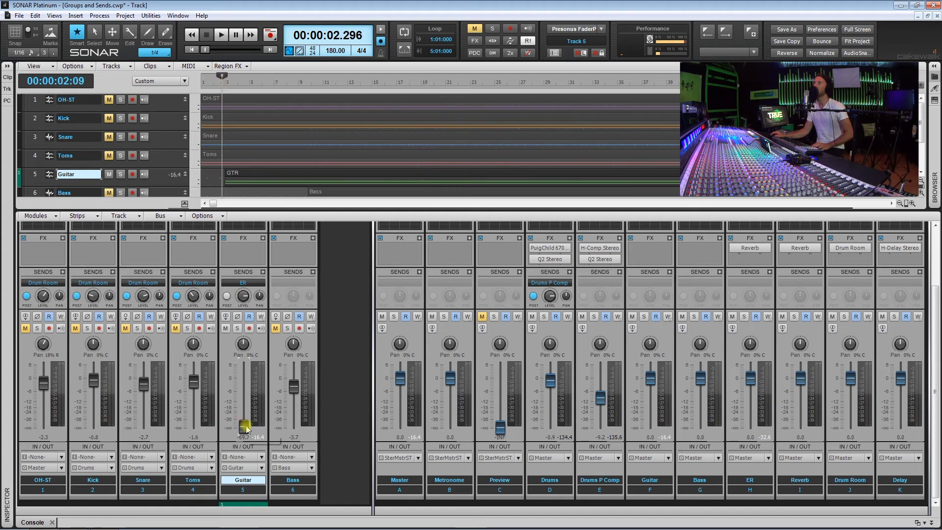
pyautogui.press('space')
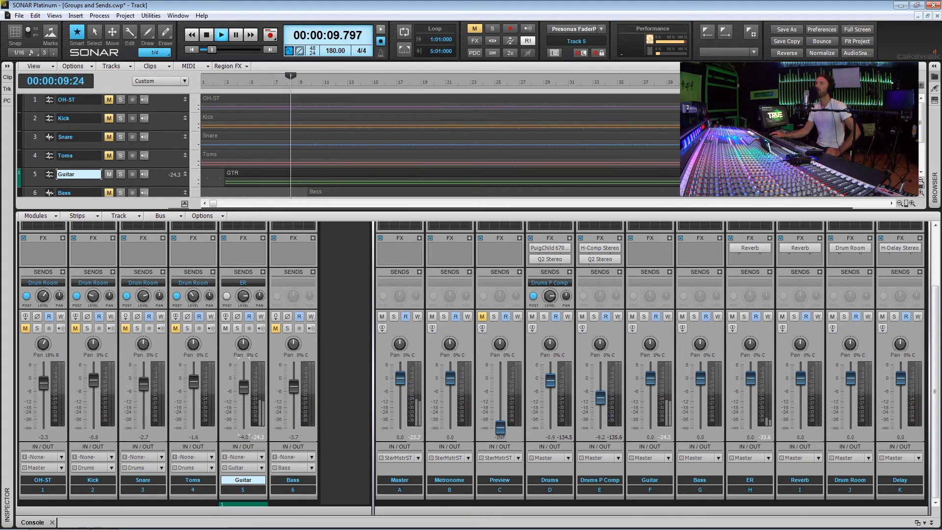
pyautogui.click(243, 431)
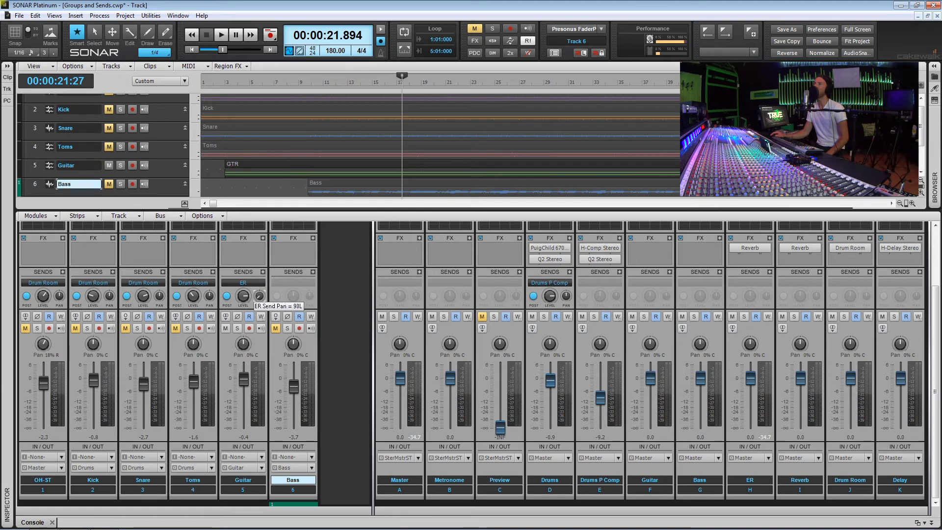
# - Adjust the pan of the Guitar track's ER send
pyautogui.click(259, 296)
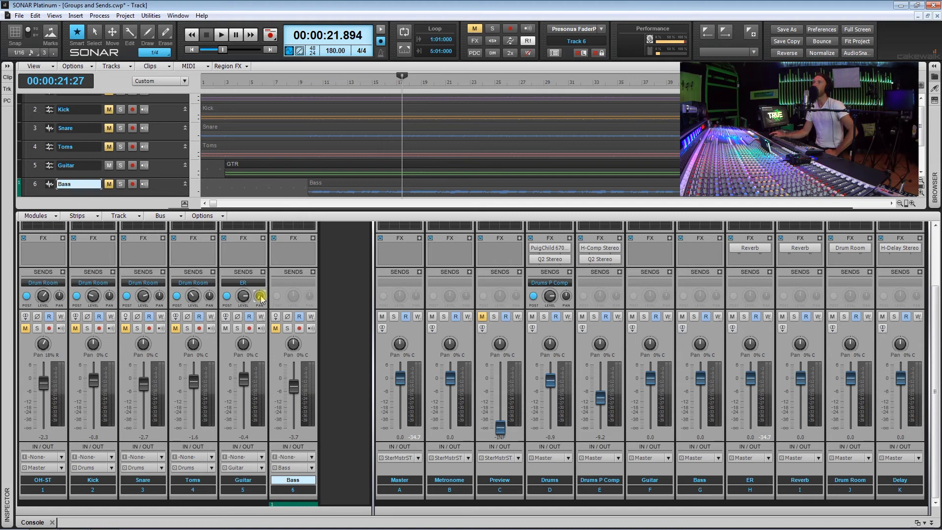
pyautogui.moveTo(259, 296); pyautogui.dragTo(260, 298)
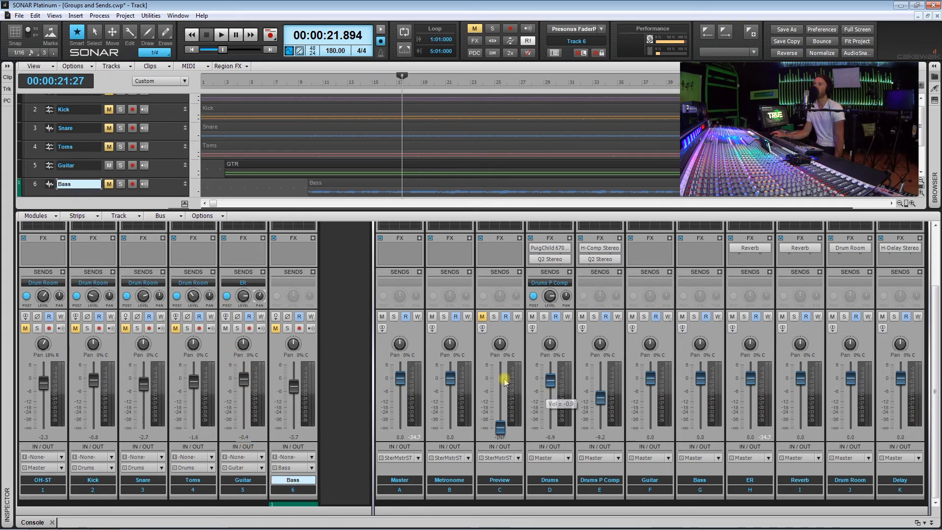
# - Solo the Guitar track and add a send to the Reverb bus on it
pyautogui.click(238, 328)
pyautogui.click(262, 273)
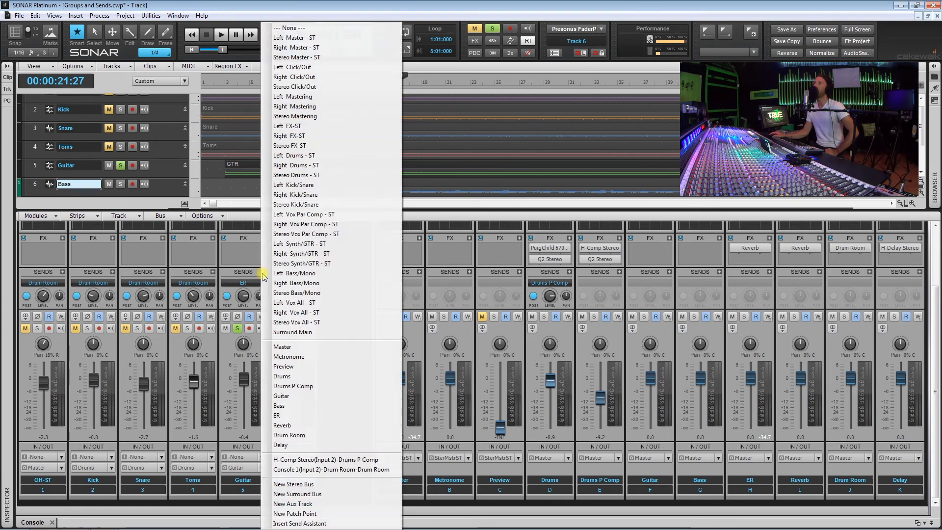
pyautogui.click(299, 426)
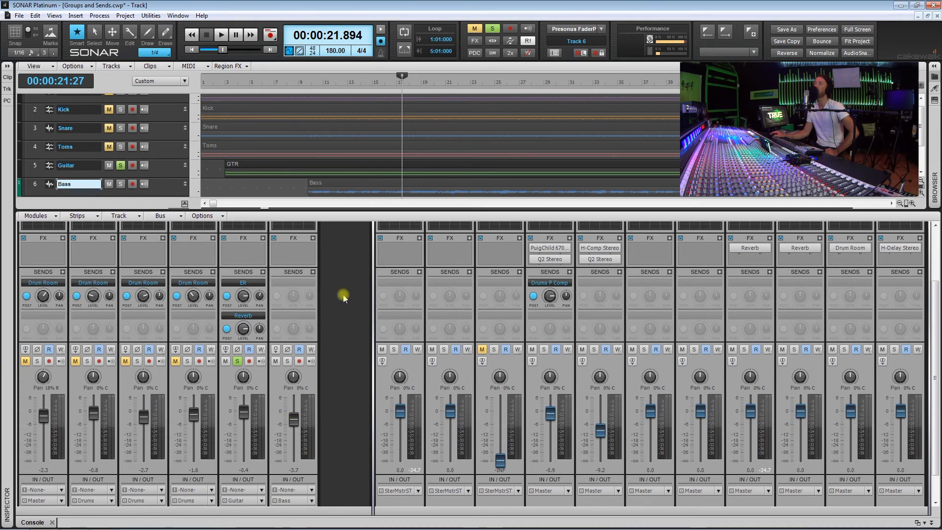
# - Play from about 00:00:11 and adjust the Guitar track's Reverb send level by ear with its ER send switched off
pyautogui.scroll(-2, 353, 302)
pyautogui.click(310, 87)
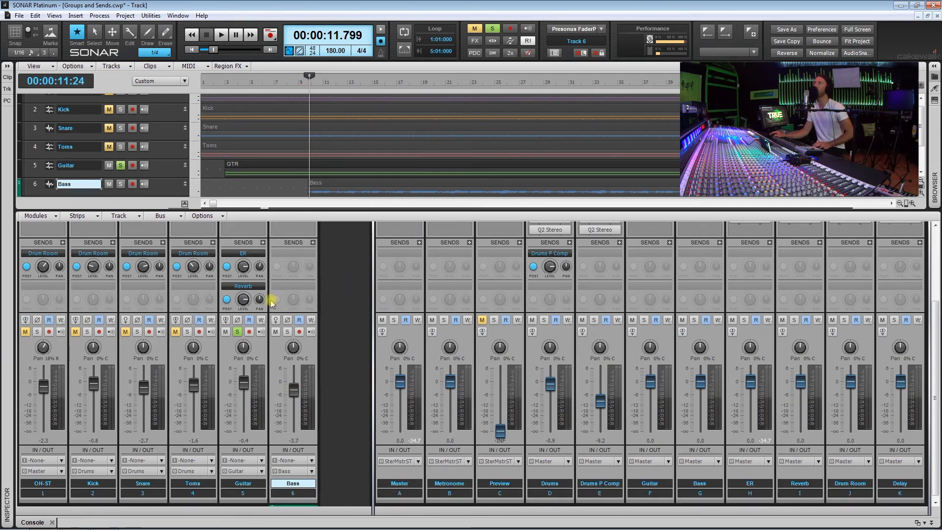
pyautogui.press('space')
pyautogui.moveTo(243, 299)
pyautogui.mouseDown()
pyautogui.moveTo(243, 323)
pyautogui.moveTo(243, 300)
pyautogui.mouseUp()
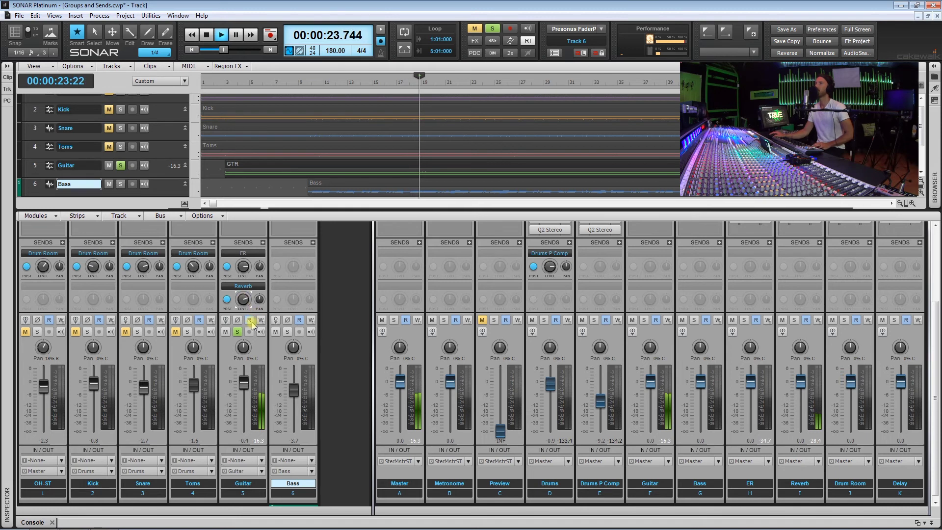
pyautogui.press('space')
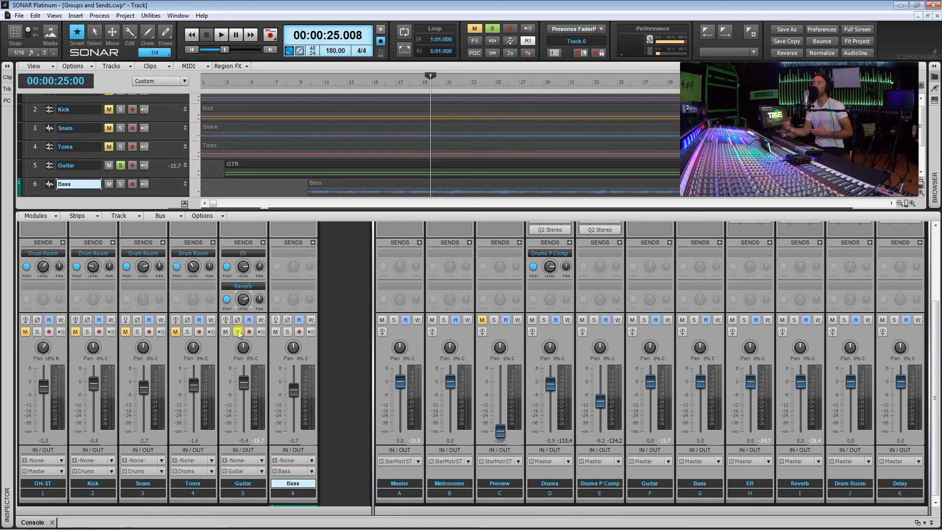
# - Delete the ER send from the Guitar track
pyautogui.scroll(-1, 237, 330)
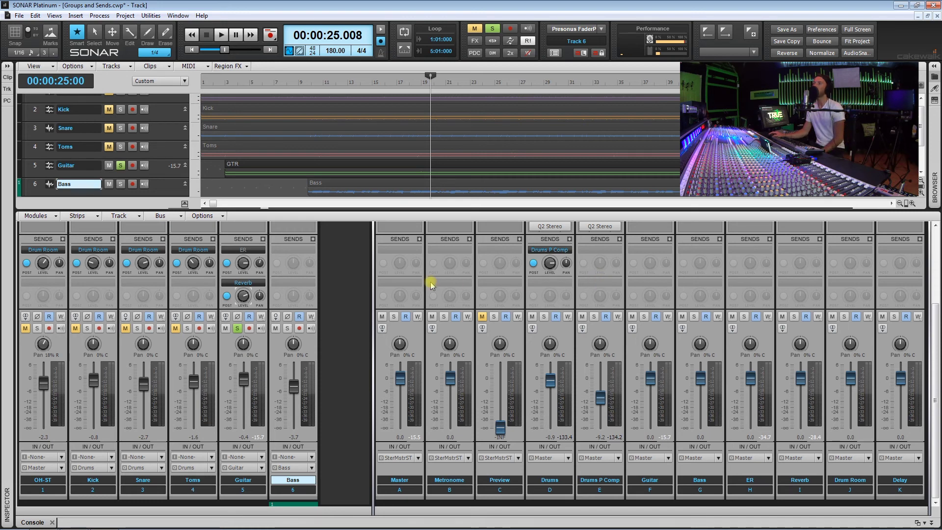
pyautogui.click(264, 251)
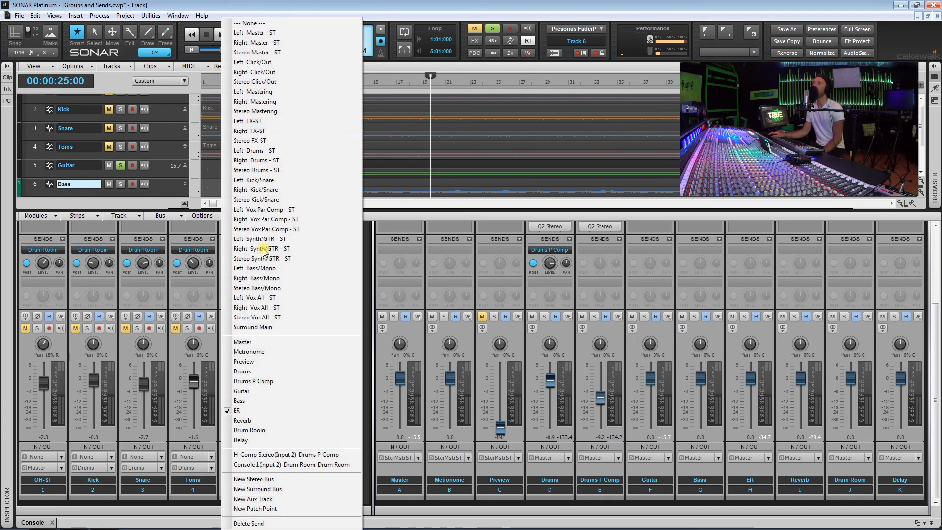
pyautogui.click(303, 522)
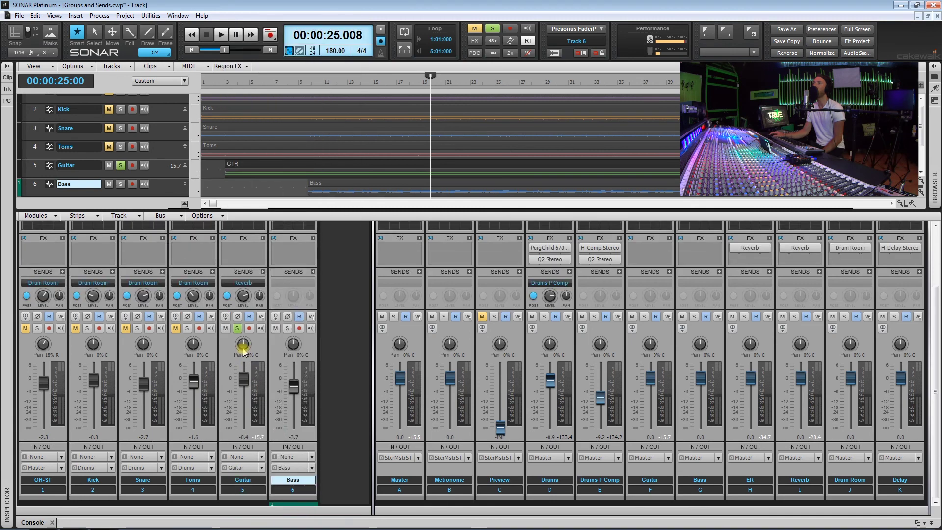
# - Add sends to the Drums P Comp bus on the OH-ST, Kick, Snare and Toms tracks
pyautogui.click(262, 242)
pyautogui.click(164, 385)
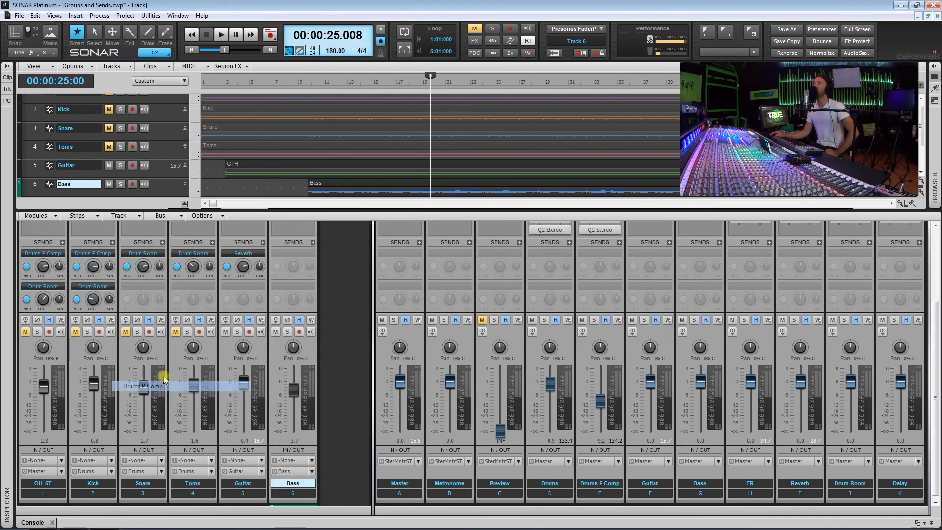
pyautogui.click(163, 244)
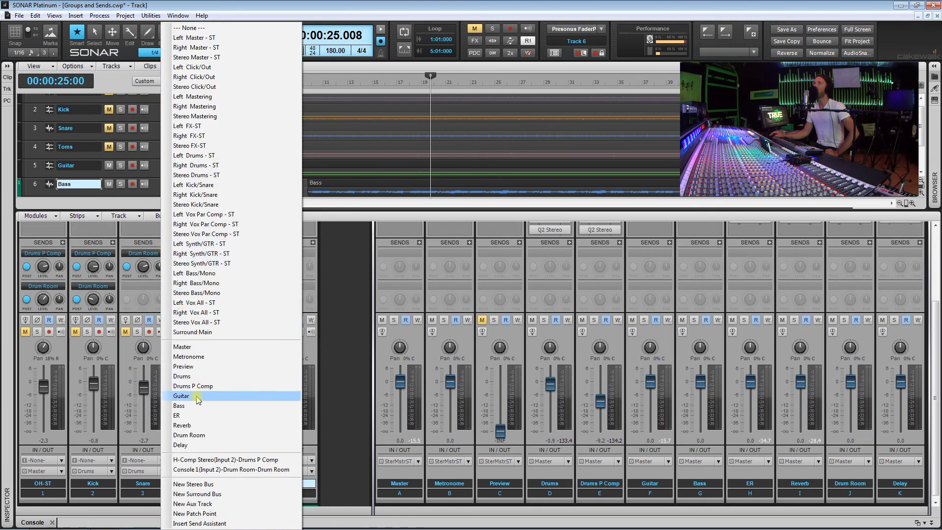
pyautogui.click(282, 330)
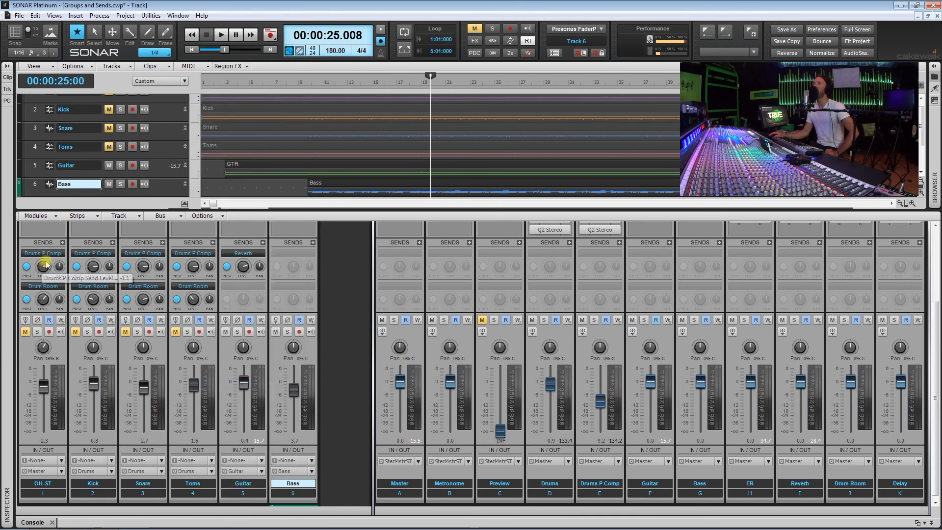